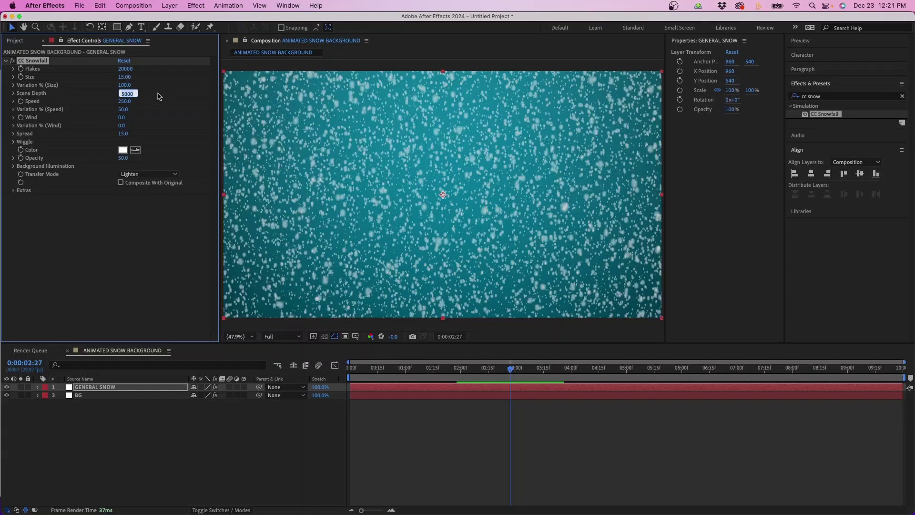
Set the CC Snowfall Scene Depth on GENERAL SNOW to 15000 and move the playhead to an earlier frame
type("15000")
key("Return")
left_click(444, 368)
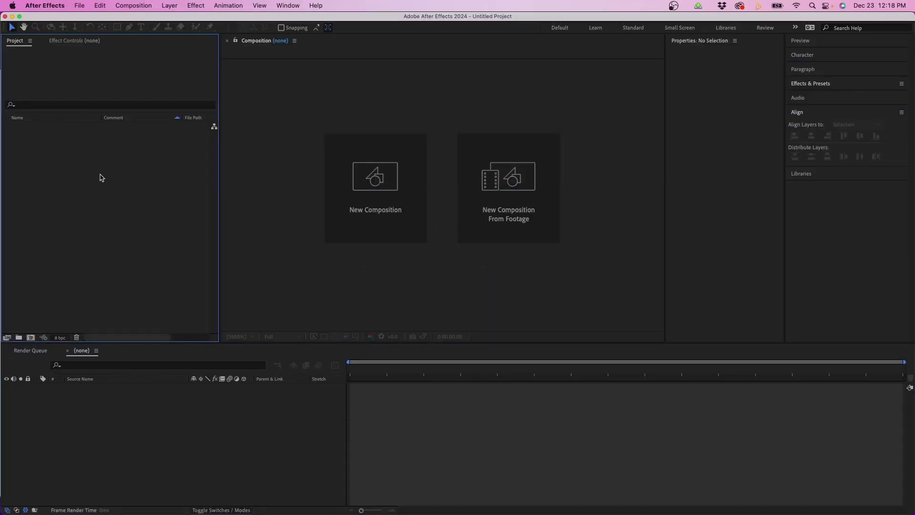
Create a composition named ANIMATED SNOW BACKGROUND with the HD 1920x1080 29.97 fps preset and a 0:00:10:00 duration
left_click(134, 5)
left_click(138, 18)
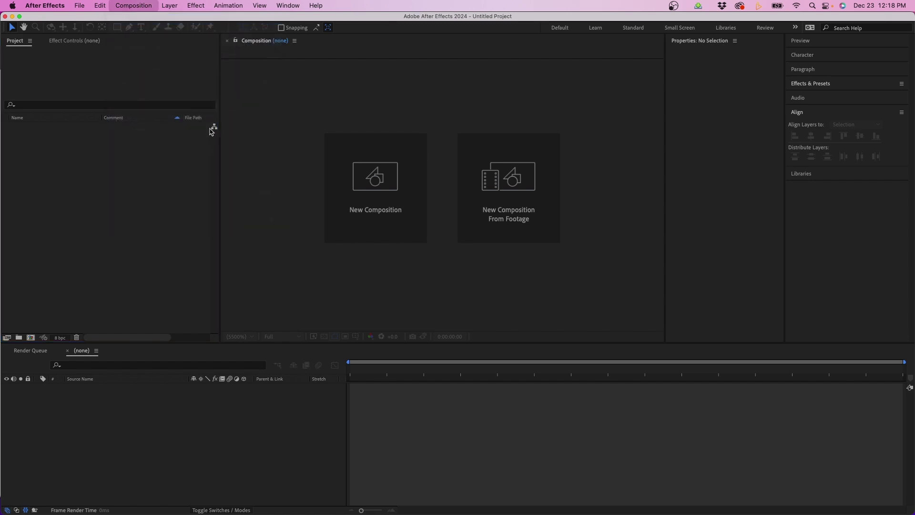
left_click_drag(323, 64, 318, 96)
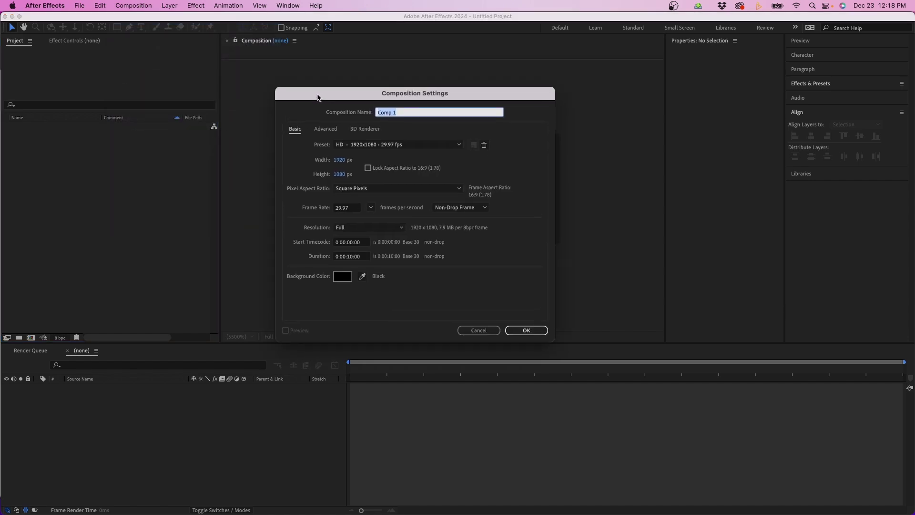
type("ANIMATED SNOW BACKGROUND")
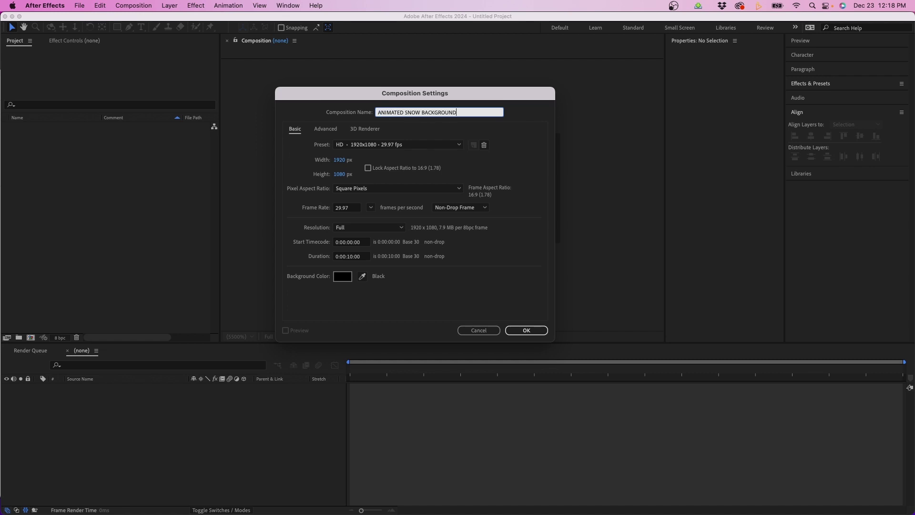
left_click(350, 145)
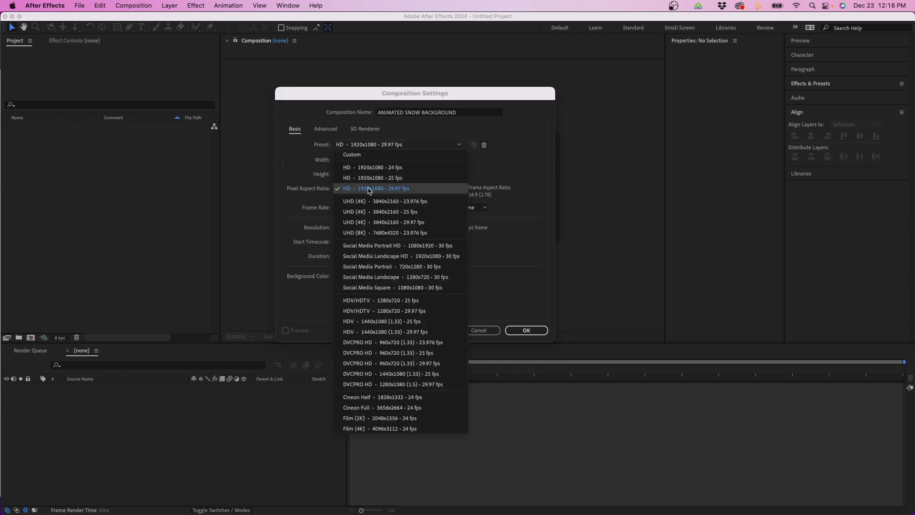
left_click(398, 190)
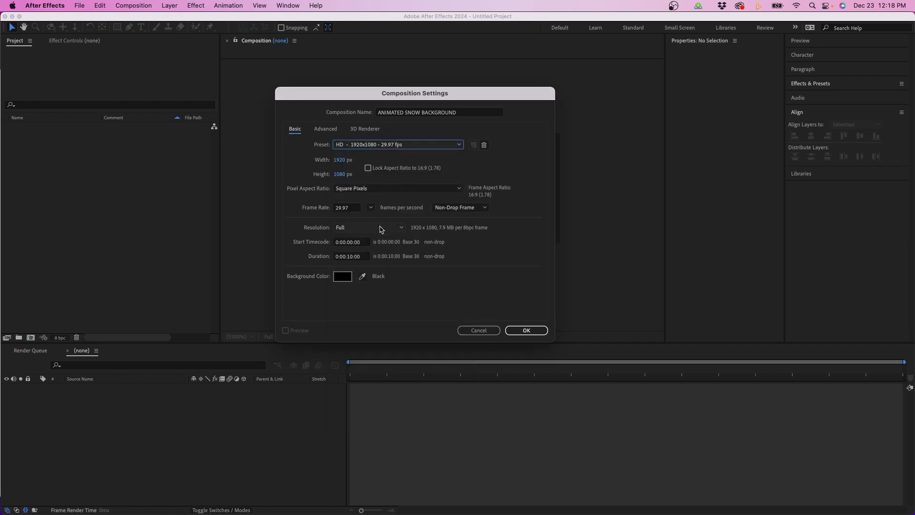
left_click(351, 257)
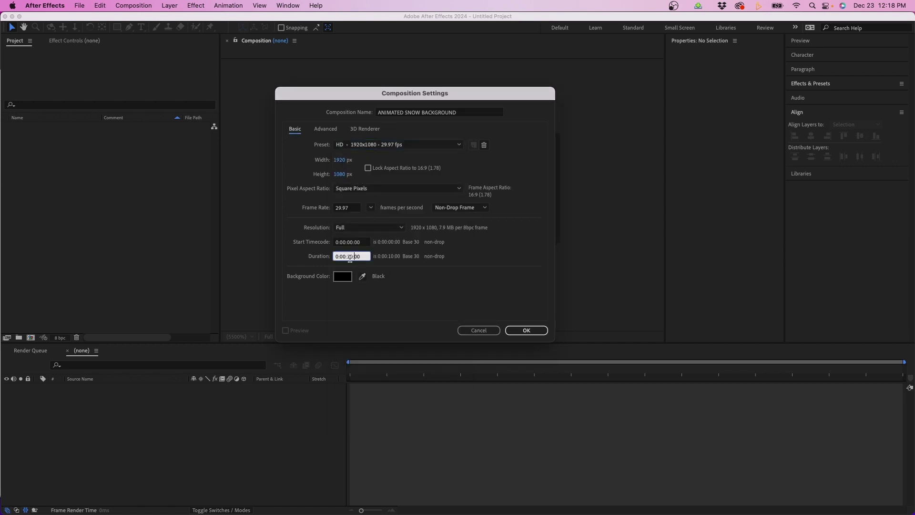
left_click(529, 329)
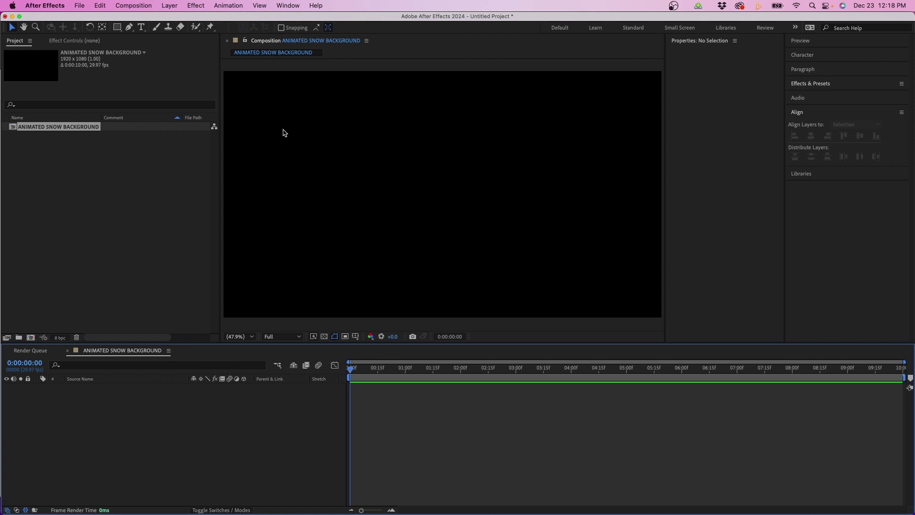
Add a white solid layer named BG at the composition's size, 1920 x 1080 px
left_click(176, 5)
mouse_move(171, 19)
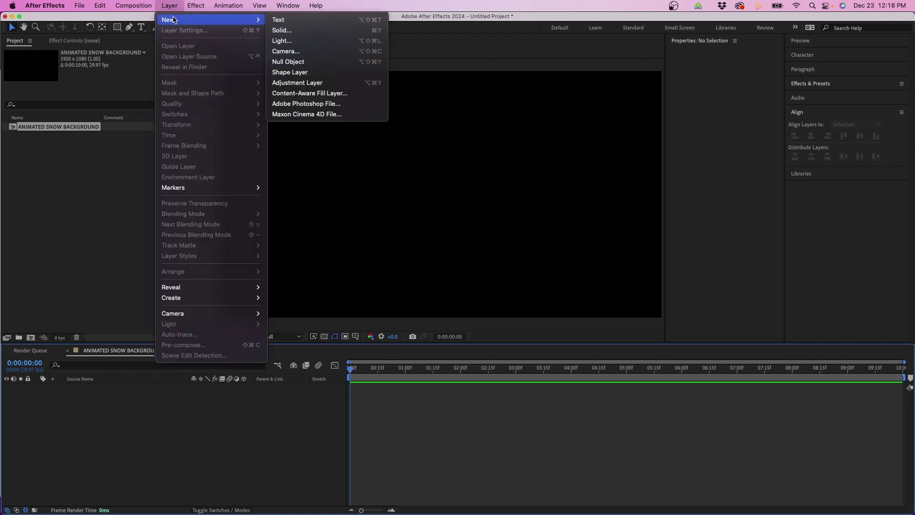
left_click(307, 30)
type("BG")
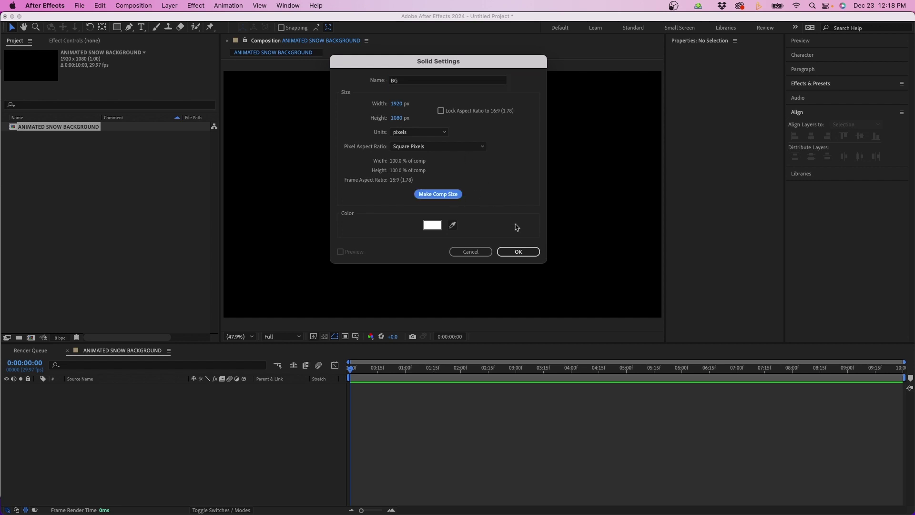
left_click(523, 251)
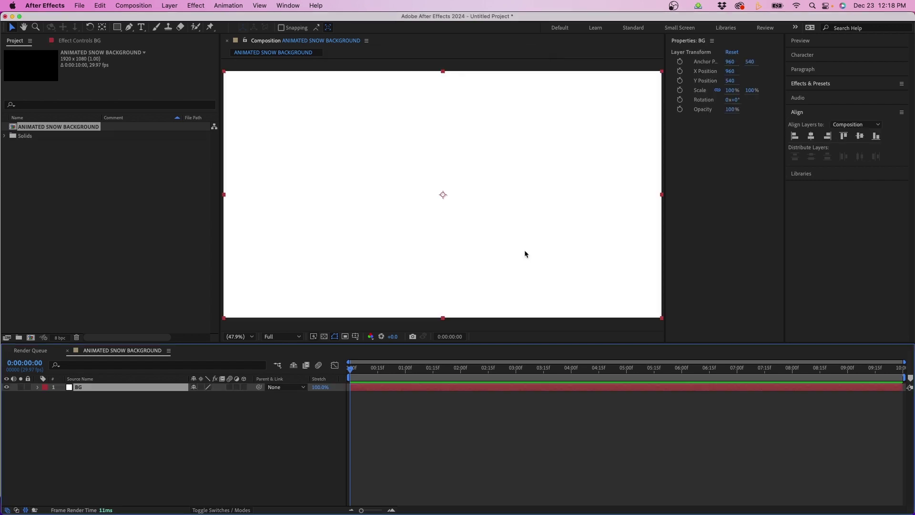
Find the Gradient Ramp effect and apply it to the BG layer
left_click(817, 85)
left_click(814, 96)
type("ramp")
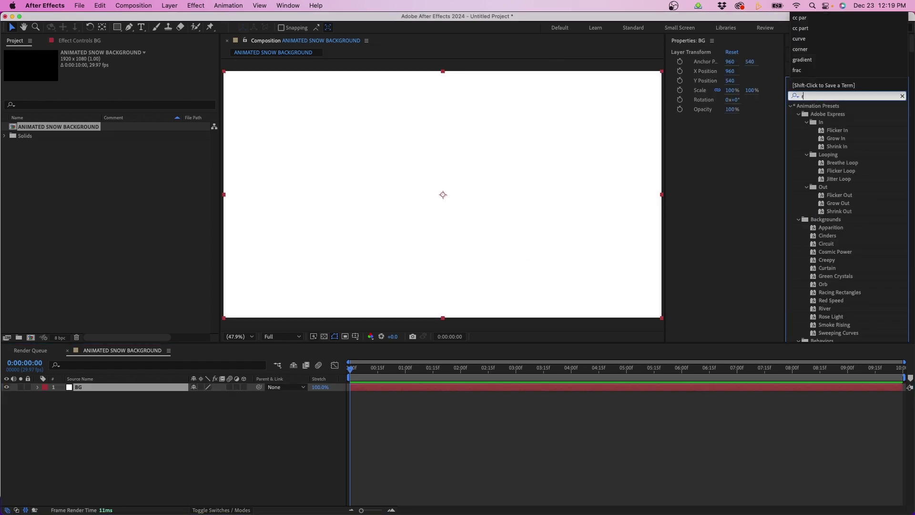
double_click(832, 114)
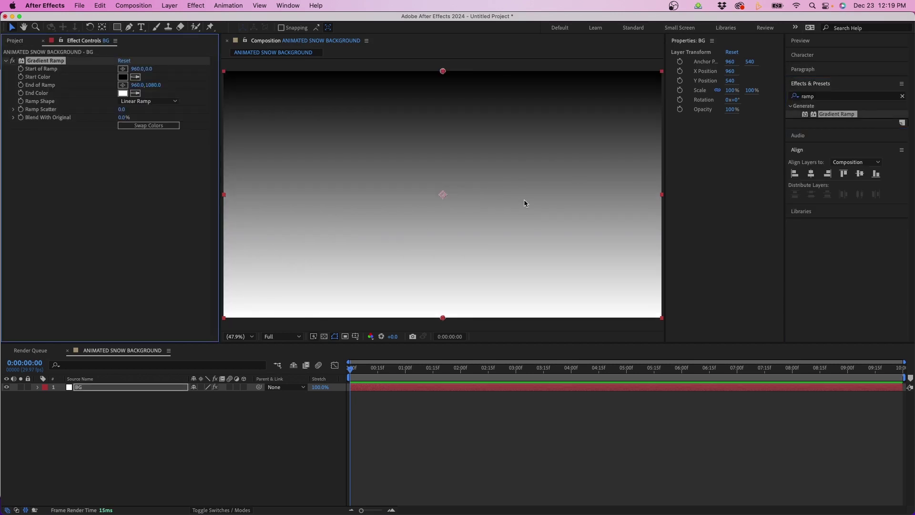
Set the Gradient Ramp start color to teal blue 1493B0 and copy its hex code
left_click(125, 78)
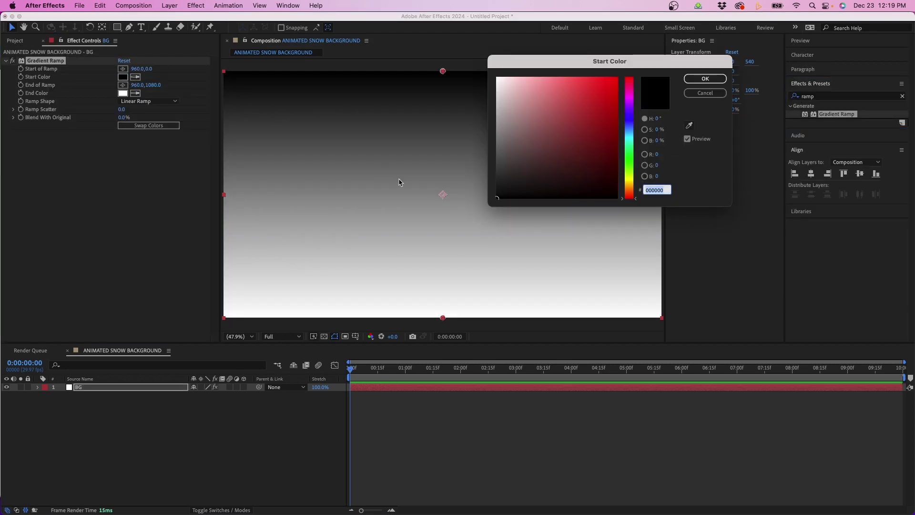
left_click(630, 132)
mouse_move(611, 136)
left_mouse_down()
mouse_move(614, 146)
mouse_move(595, 103)
mouse_move(631, 134)
left_mouse_up()
left_click(661, 190)
key("super+c")
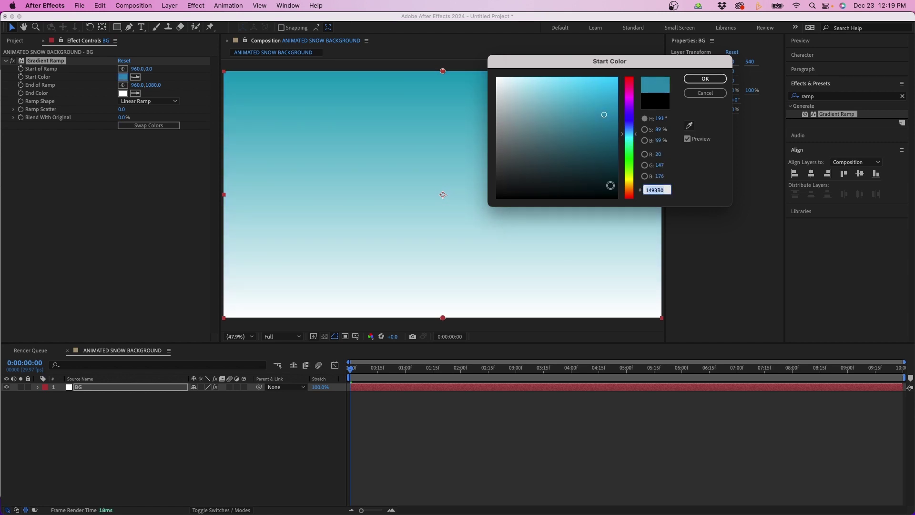
left_click(705, 78)
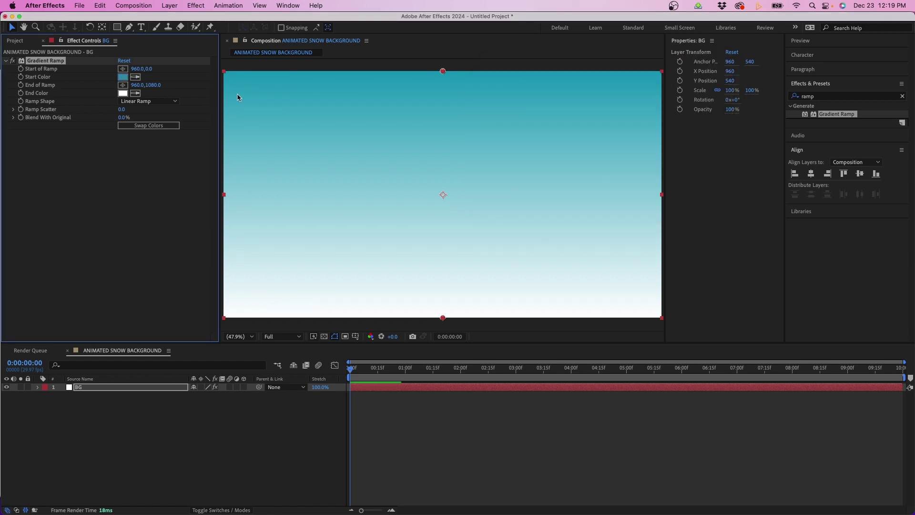
Paste the copied hex code as the Gradient Ramp end color and darken it to 00657C
left_click(123, 93)
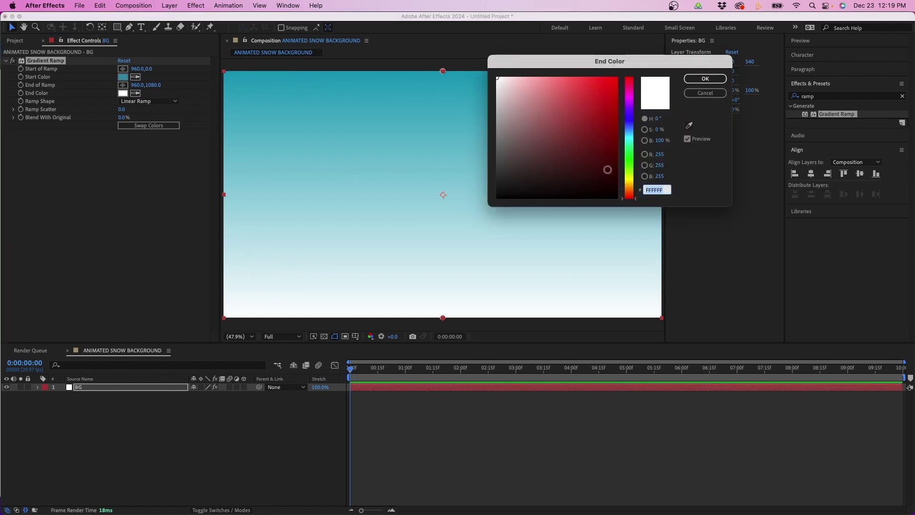
key("super+v")
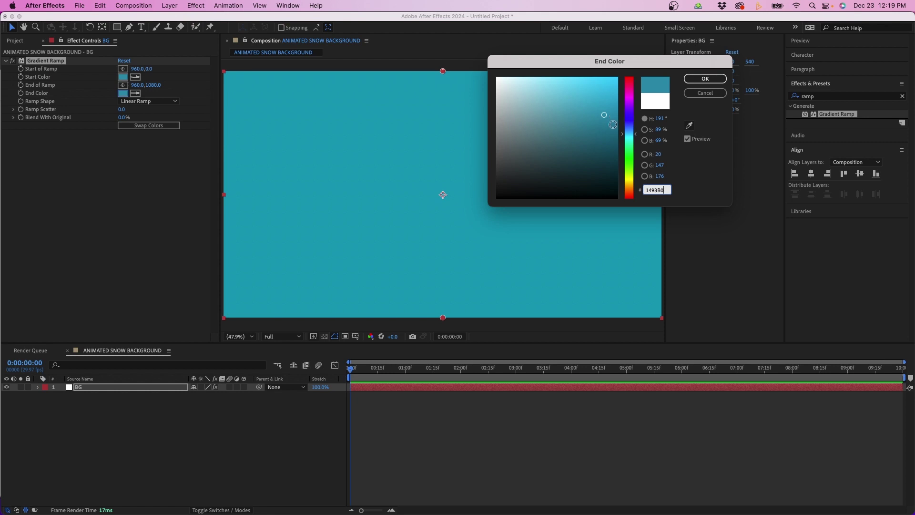
left_click_drag(613, 123, 617, 140)
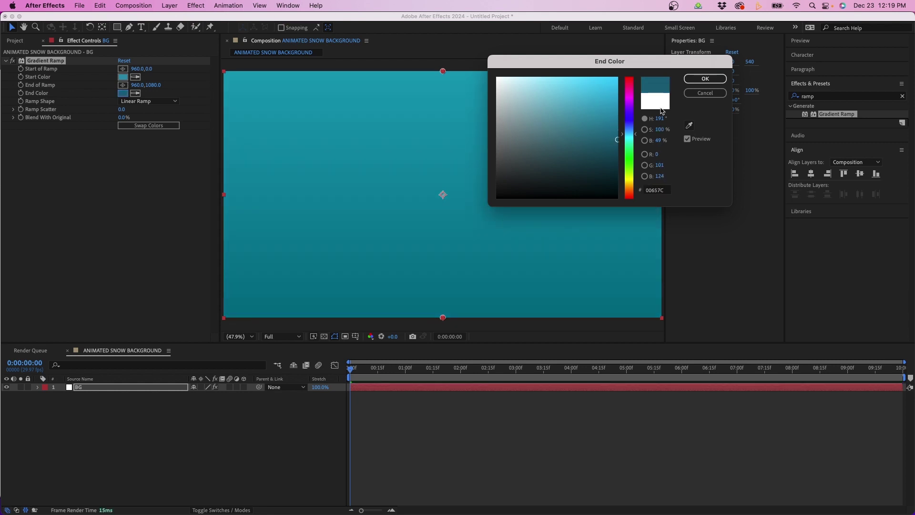
left_click(705, 79)
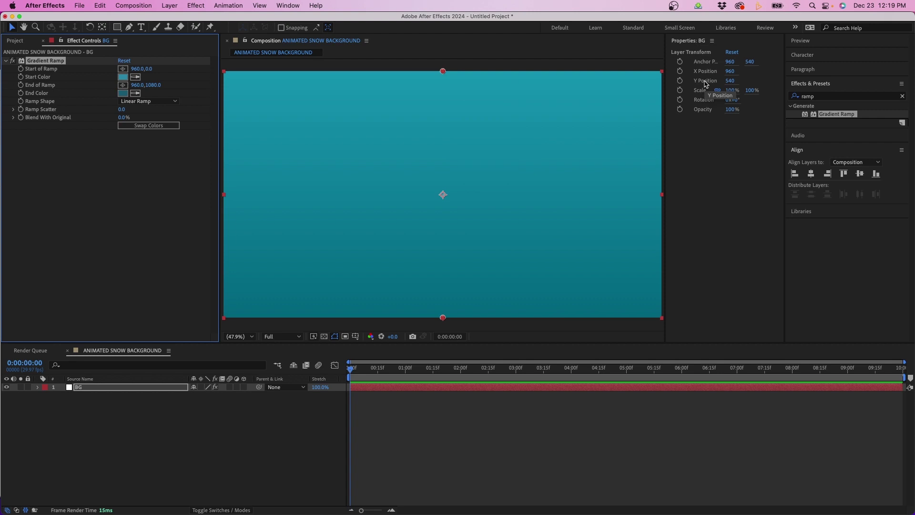
Apply the CC Vignette effect to the BG layer and set its Amount to 130
left_click(903, 97)
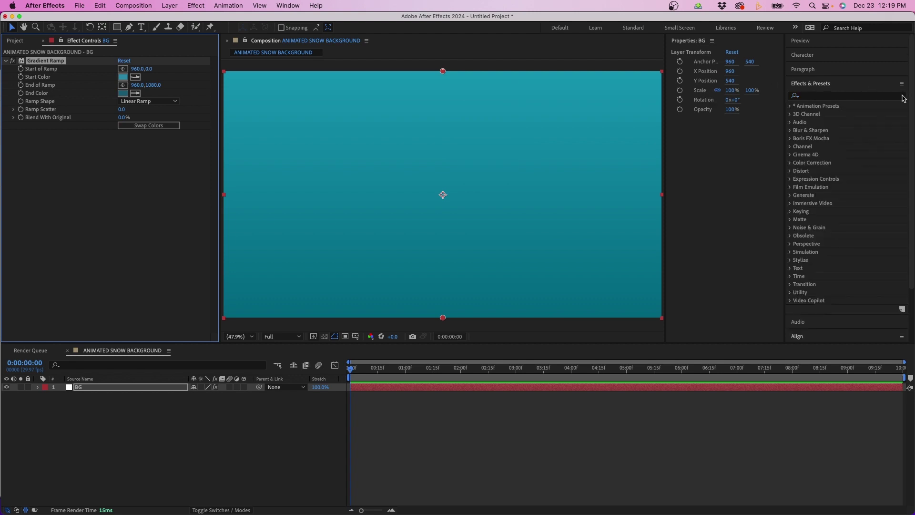
left_click(889, 97)
type("vig")
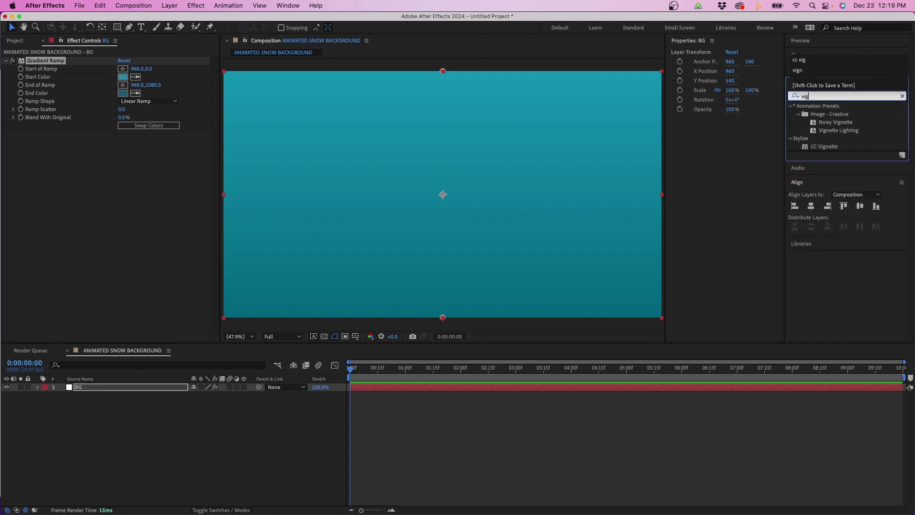
double_click(829, 145)
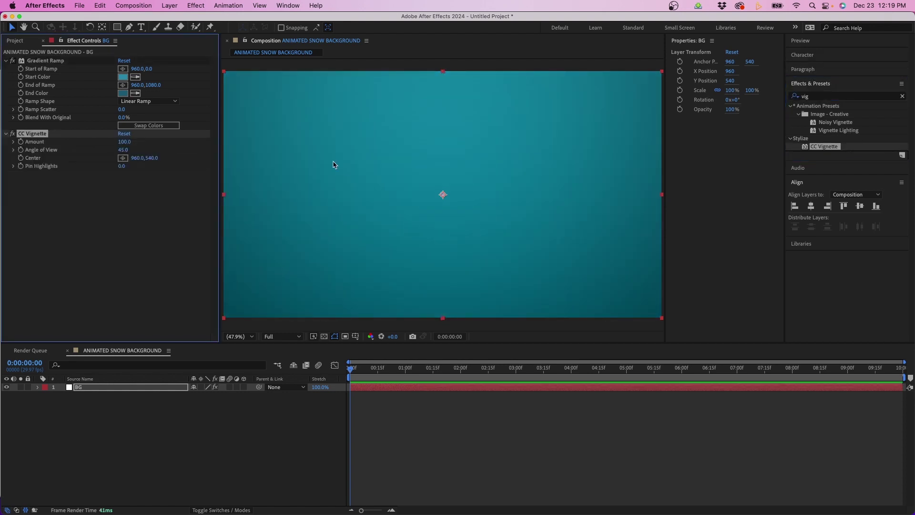
left_click(127, 141)
type("130")
key("Return")
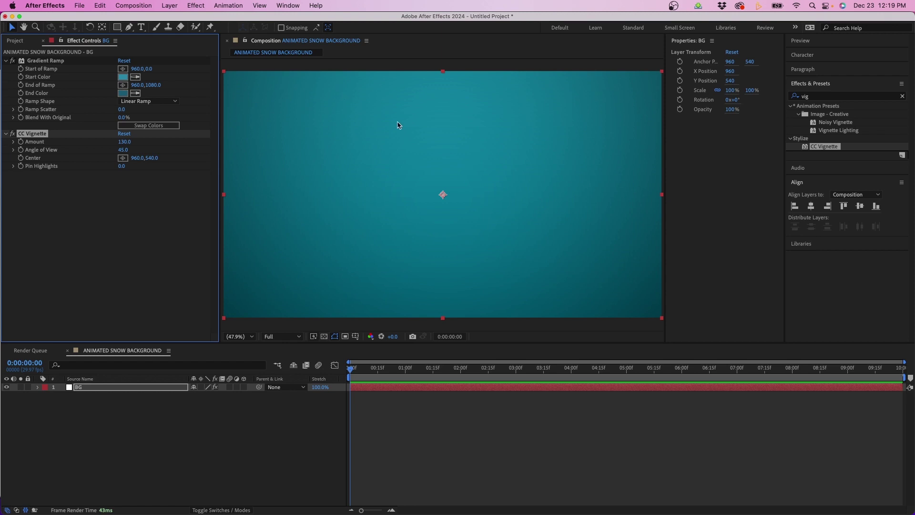
Add a white, composition-sized solid layer named GENERAL SNOW above the BG layer
left_click(233, 462)
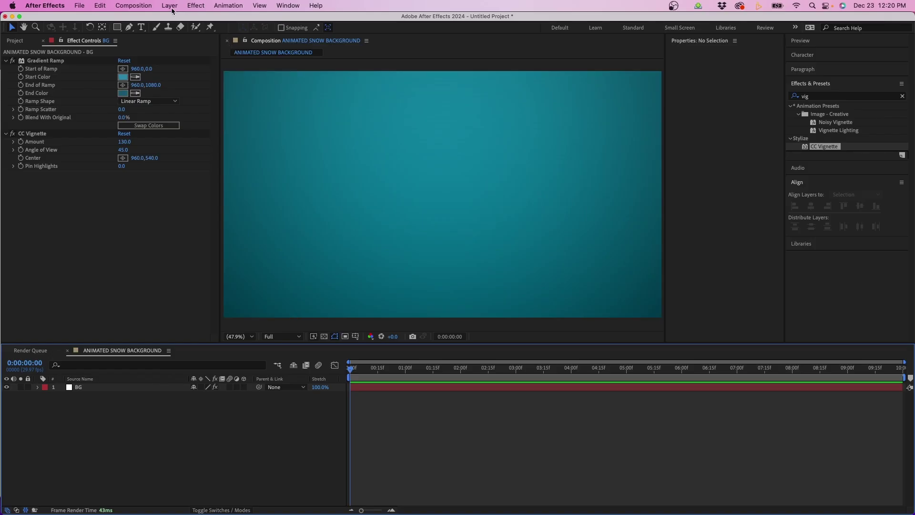
left_click(171, 6)
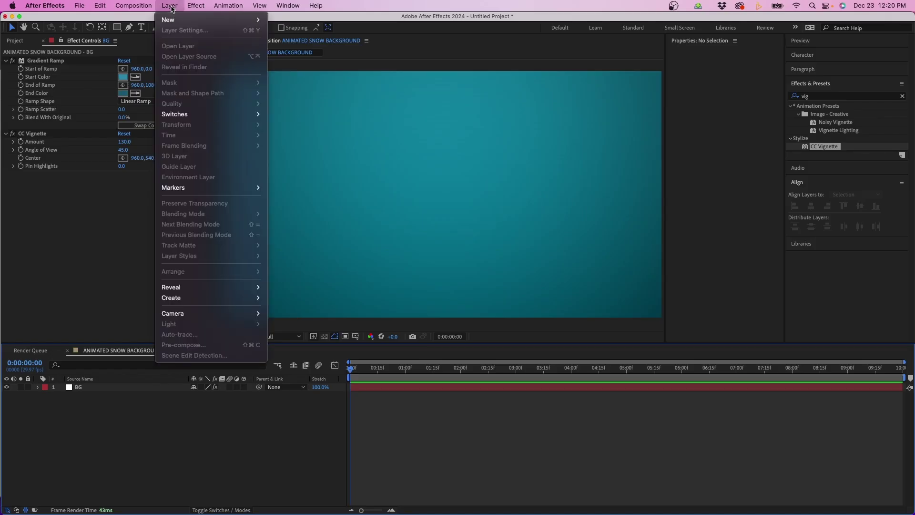
mouse_move(176, 21)
left_click(298, 29)
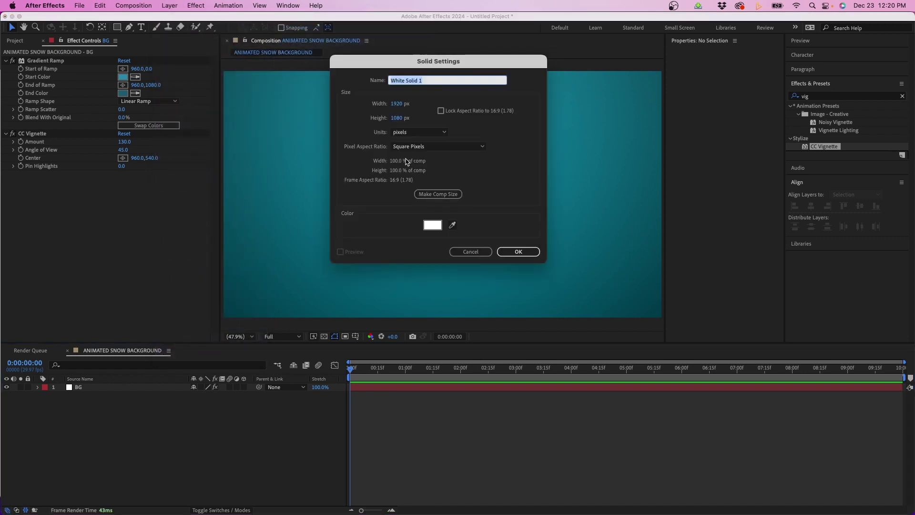
left_click(435, 193)
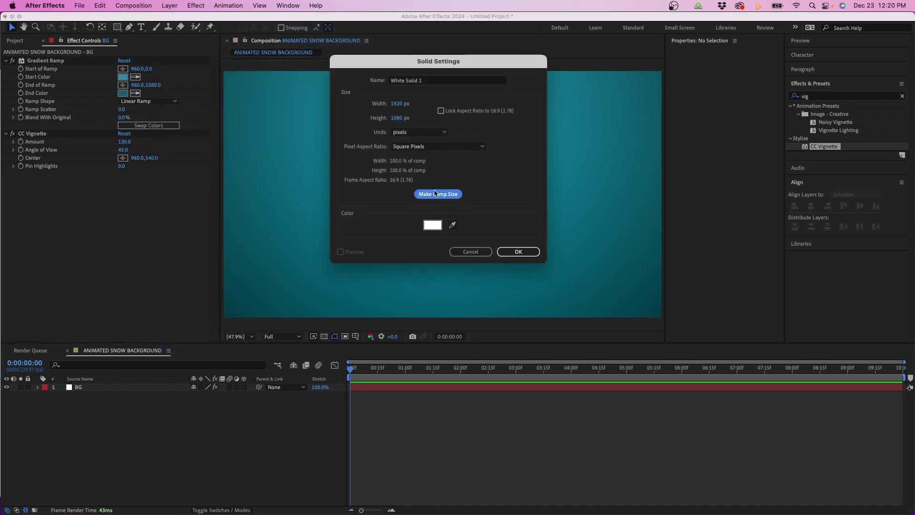
left_click(431, 80)
type("GENERAL SNOW")
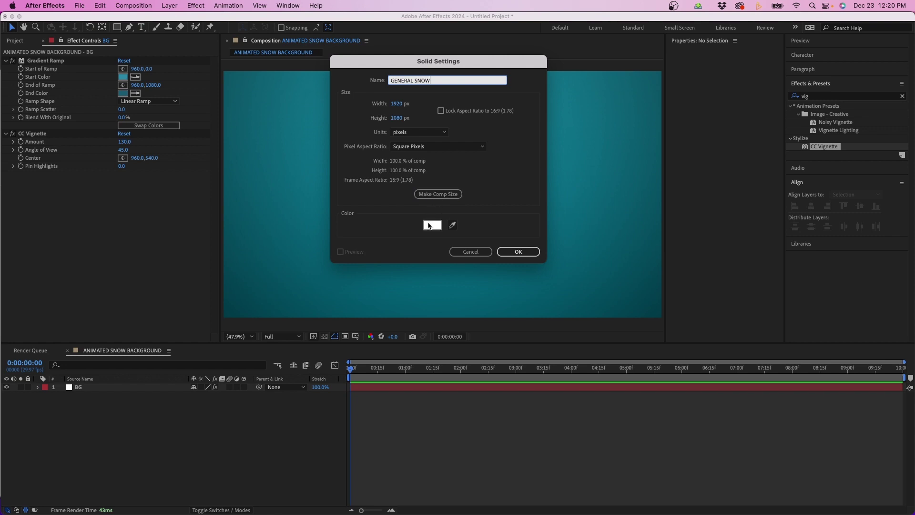
left_click(527, 251)
Apply the CC Snowfall effect to the GENERAL SNOW layer and turn off Composite With Original
left_click(866, 89)
left_click(884, 89)
left_click(902, 98)
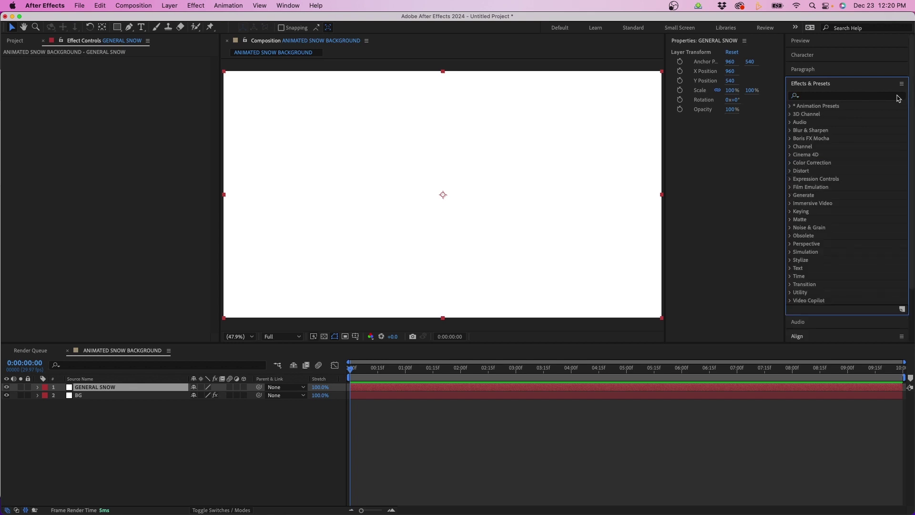
left_click(885, 96)
type("cc snow")
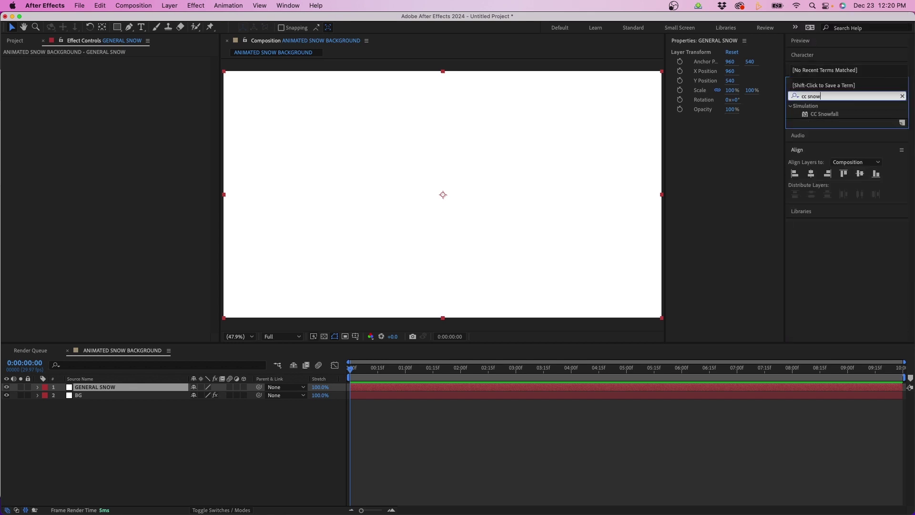
left_click_drag(835, 115, 508, 170)
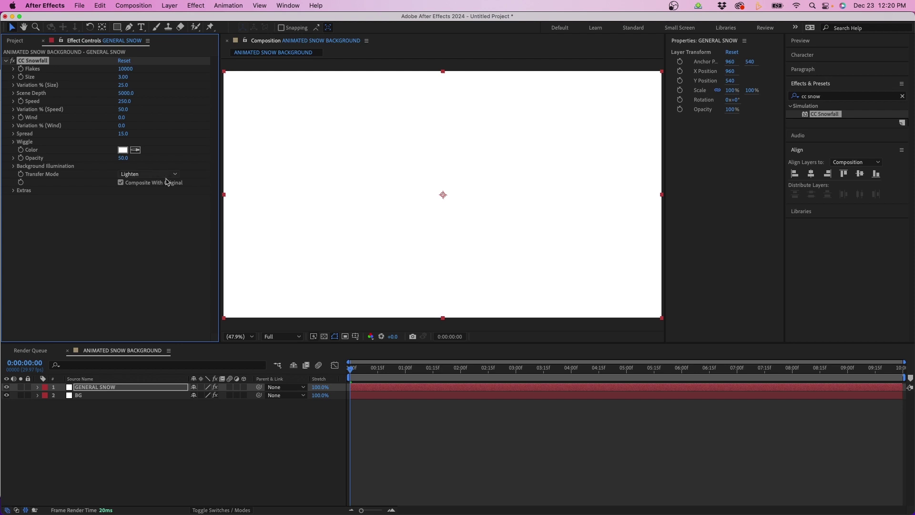
left_click(120, 183)
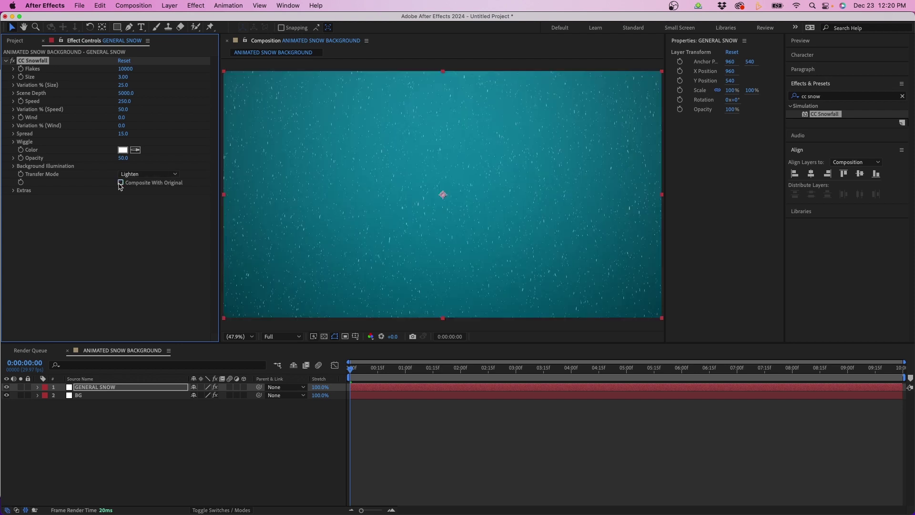
Deselect the layers and preview the default snowfall animation over the background
left_click(289, 426)
key("space")
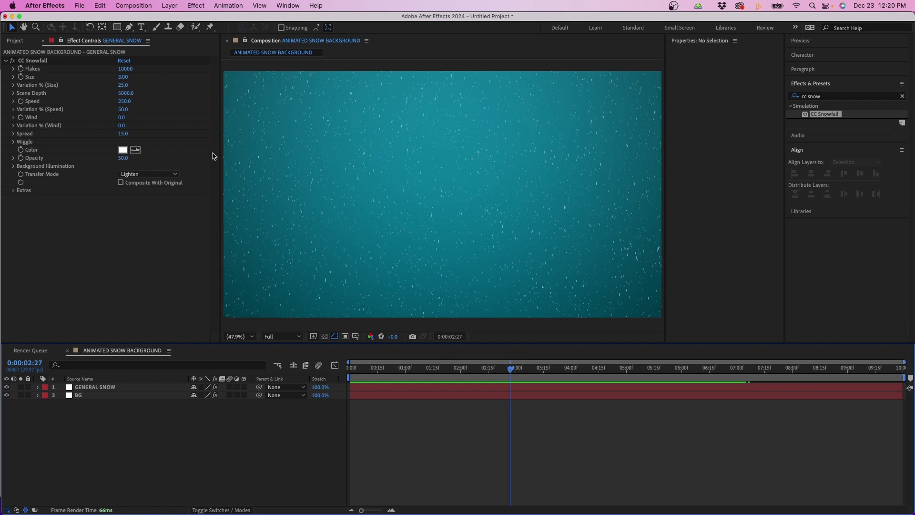
Set the CC Snowfall Flakes to 20000, Size to 15 and Variation % (Size) to 100 on the GENERAL SNOW layer
left_click(126, 69)
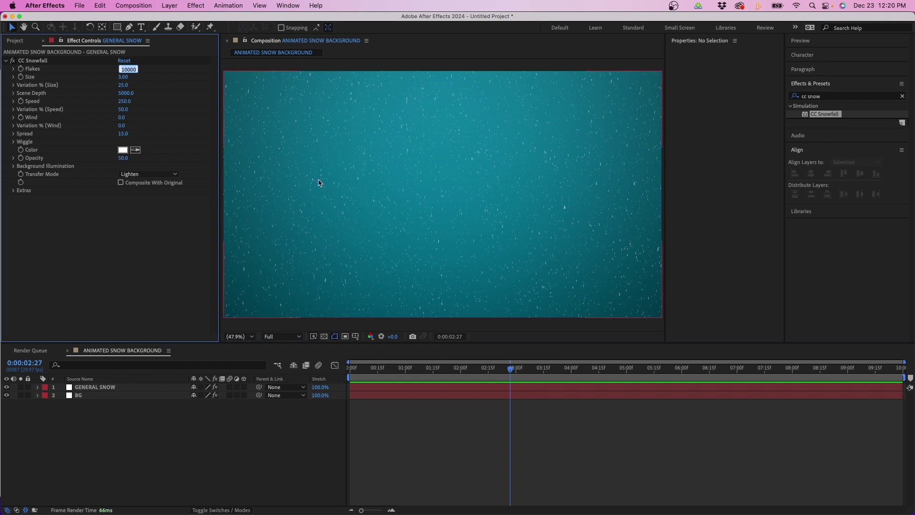
type("20000")
key("Return")
left_click(123, 77)
key("Return")
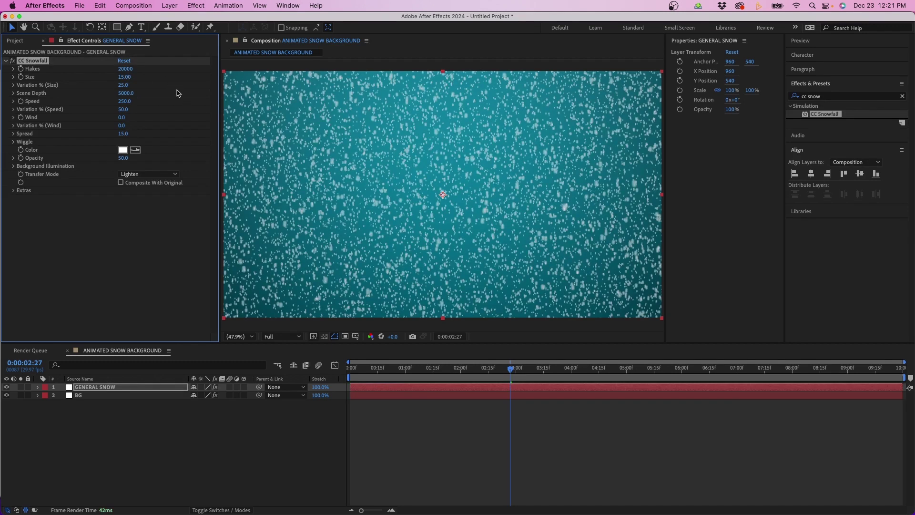
left_click(123, 85)
key("Return")
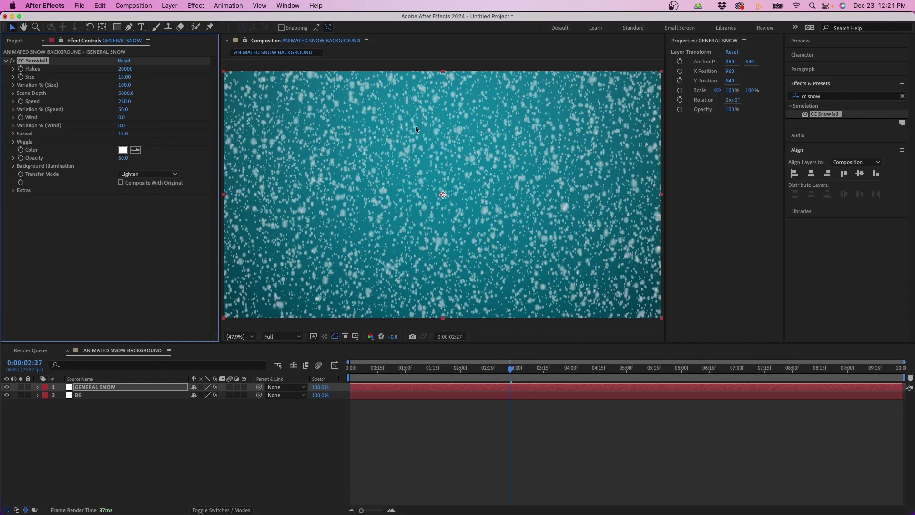
Set the CC Snowfall Scene Depth to 15000 and preview the resulting snow animation
left_click(128, 93)
type("15000")
key("Return")
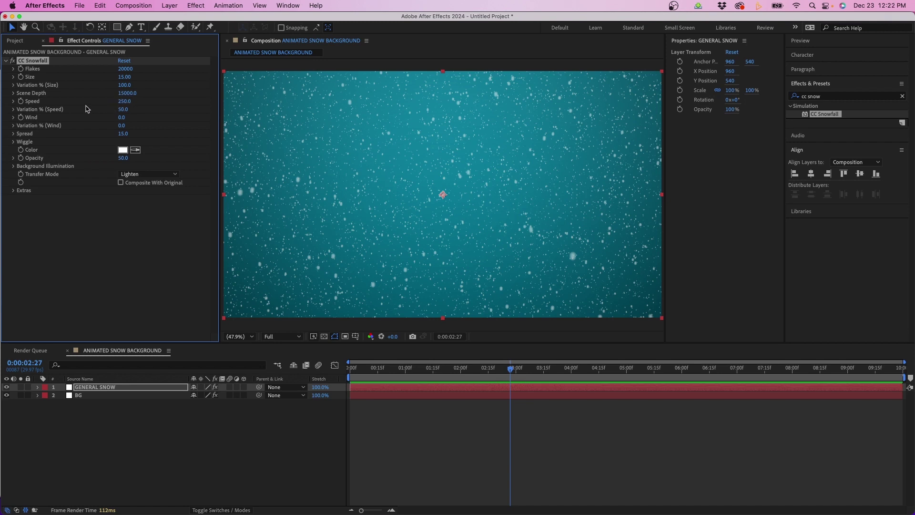
left_click(444, 369)
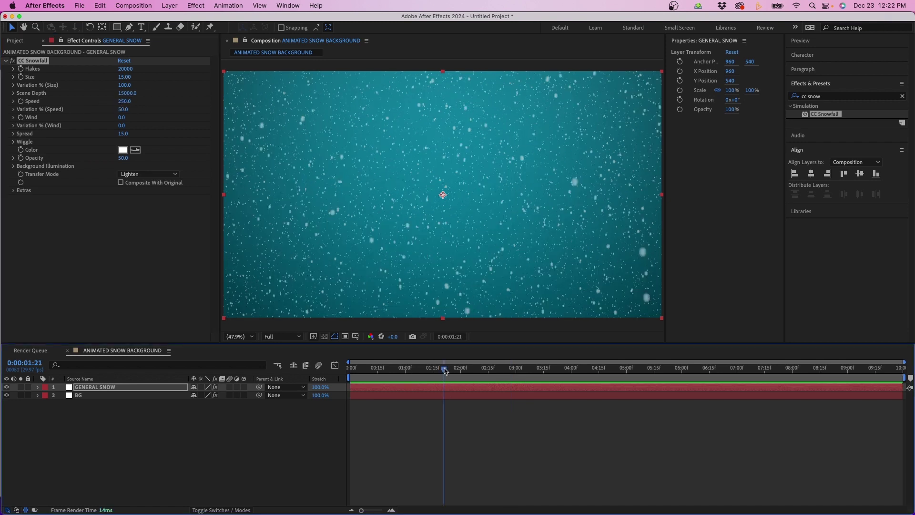
key("space")
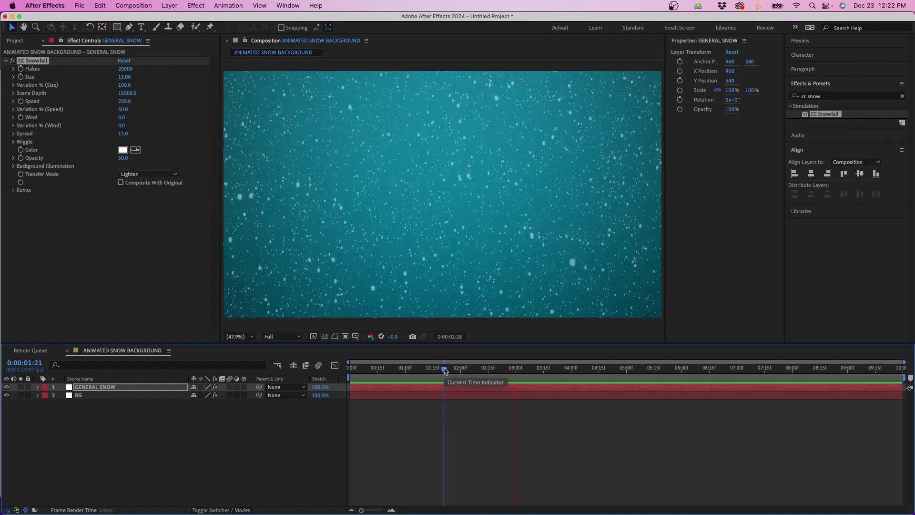
key("space")
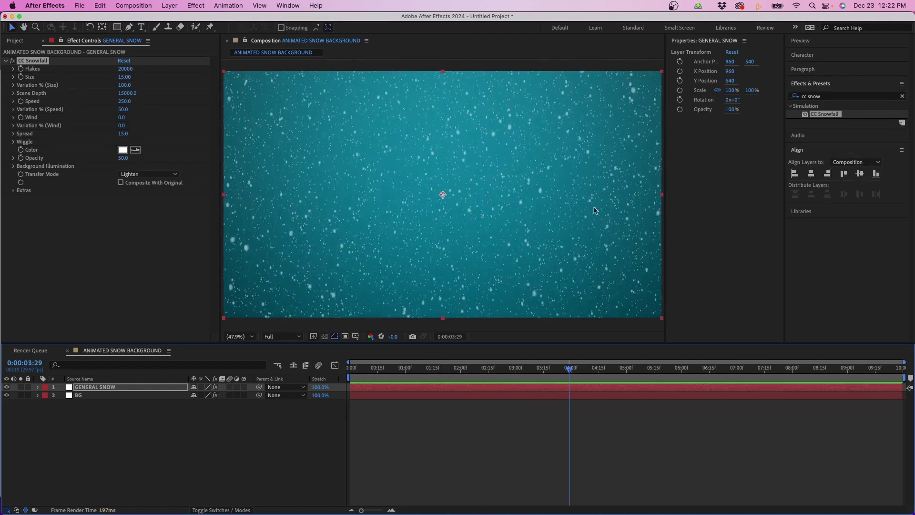
Set the CC Snowfall Wind to 100 and Variation % (Wind) to 50
left_click(125, 103)
left_click(154, 113)
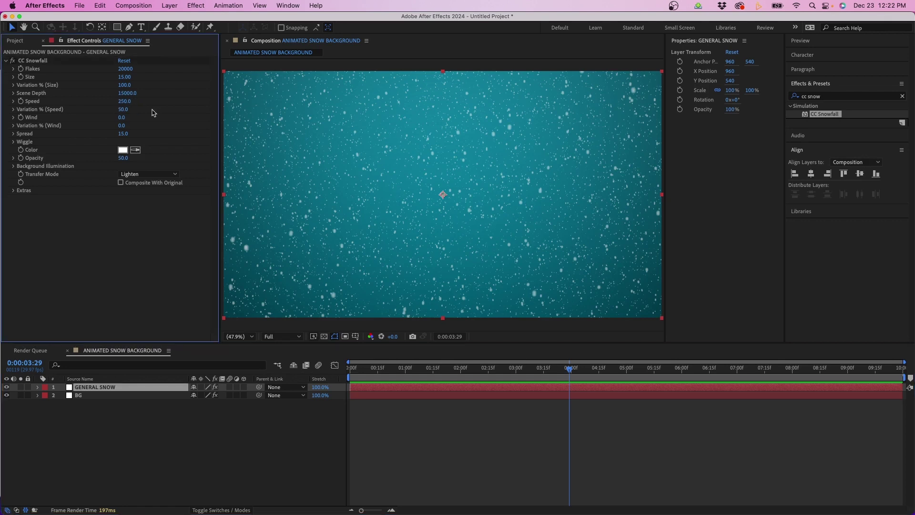
left_click(122, 118)
type("100")
key("Return")
left_click(122, 125)
type("50")
key("Return")
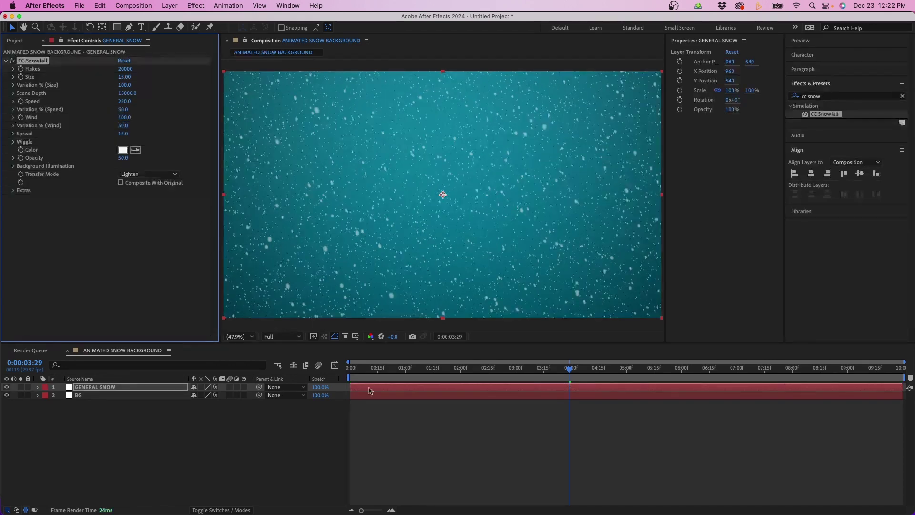
Preview the wind-blown snowfall and check it at a few different times with the layers deselected
left_click(466, 374)
key("space")
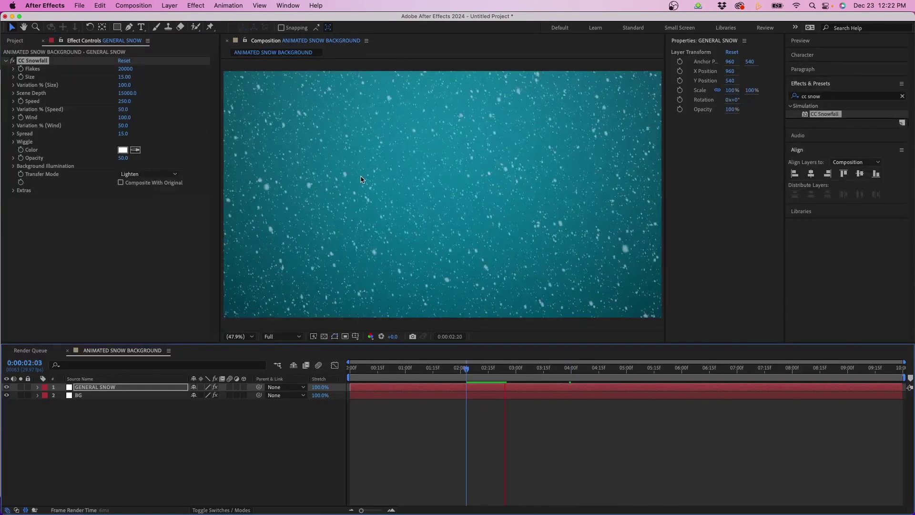
left_click(607, 415)
mouse_move(555, 376)
left_mouse_down()
mouse_move(529, 375)
mouse_move(569, 375)
mouse_move(552, 375)
left_mouse_up()
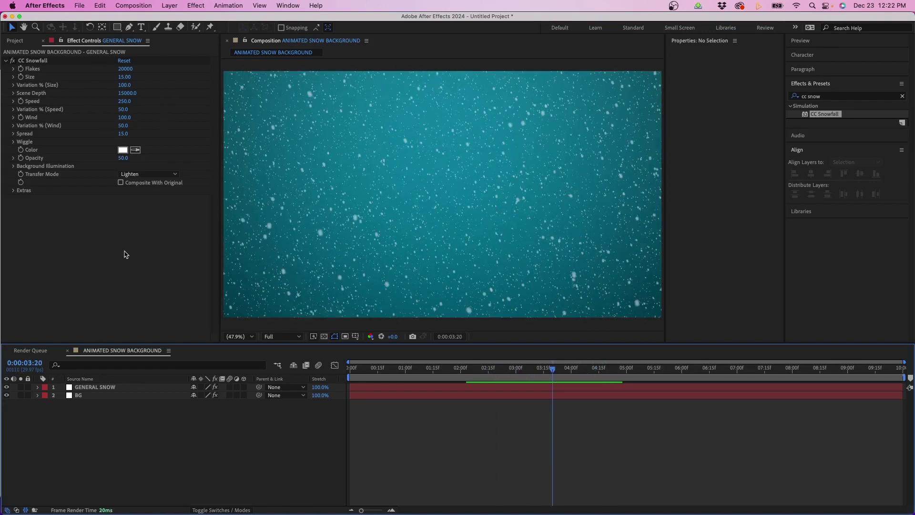
left_click(495, 369)
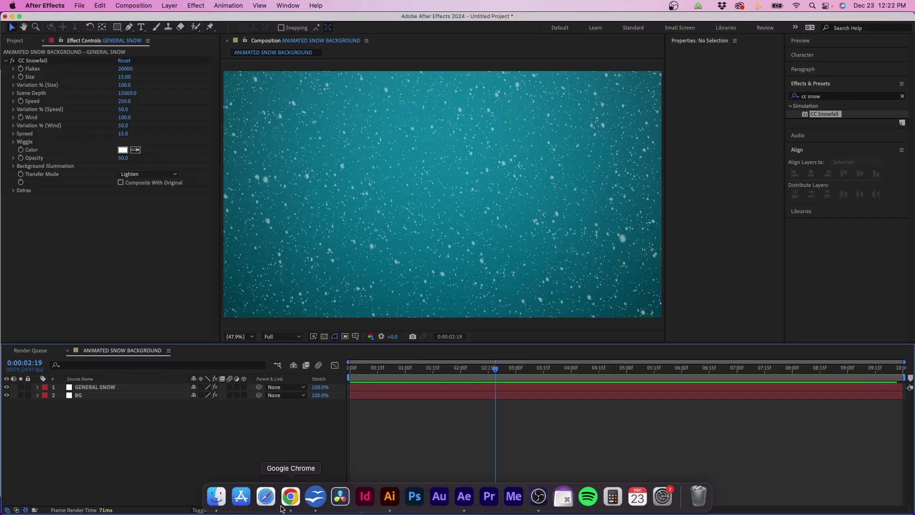
Switch to Chrome and open the blue-gradient set of nine white snowflakes from the Freepik snowflake results
left_click(292, 493)
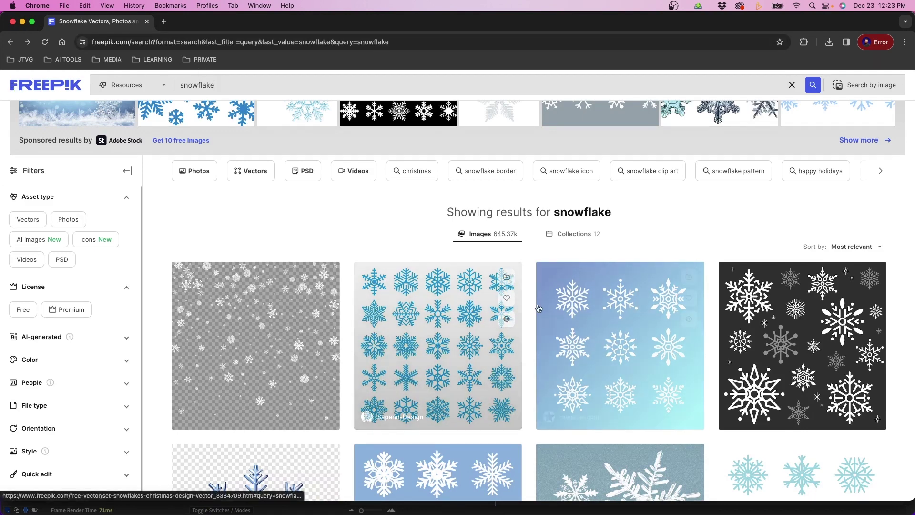
left_click(589, 329)
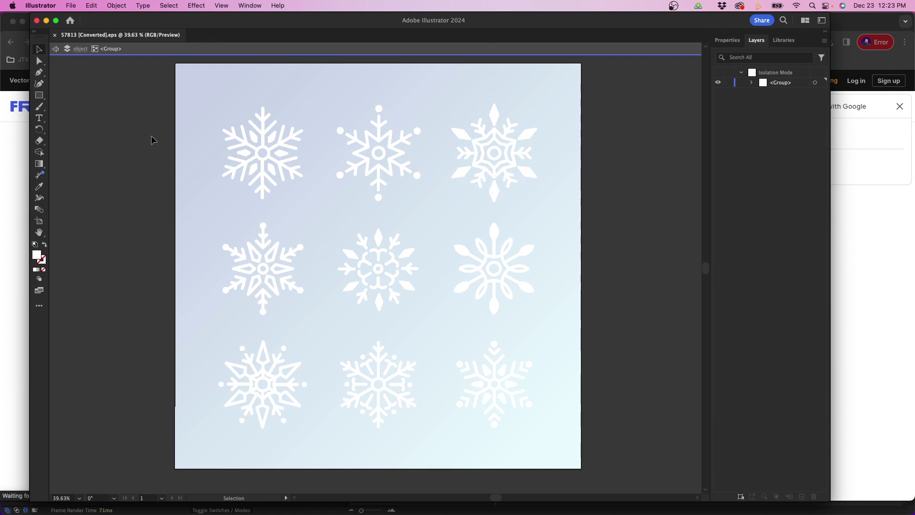
In Illustrator, copy the first snowflake of the top row in 57813 [Converted].eps, leaving it deselected
left_click(261, 143)
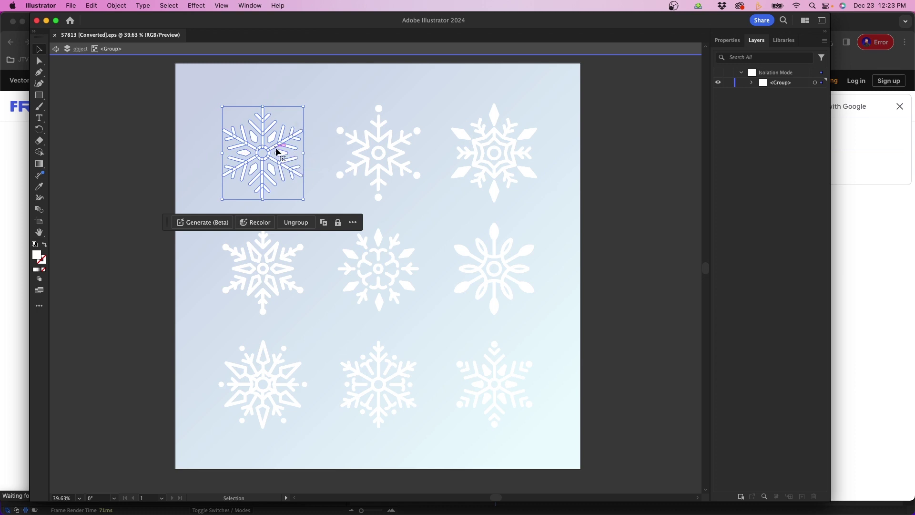
left_click(90, 6)
left_click(93, 56)
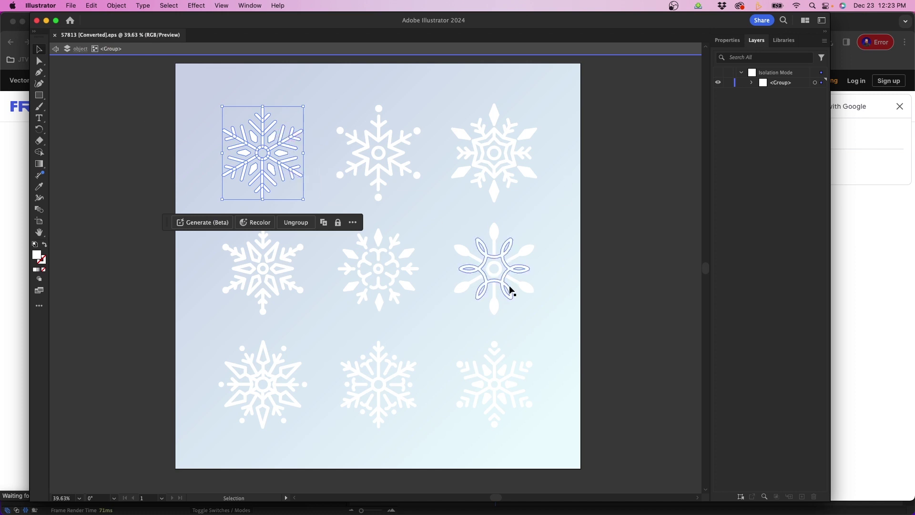
left_click(588, 217)
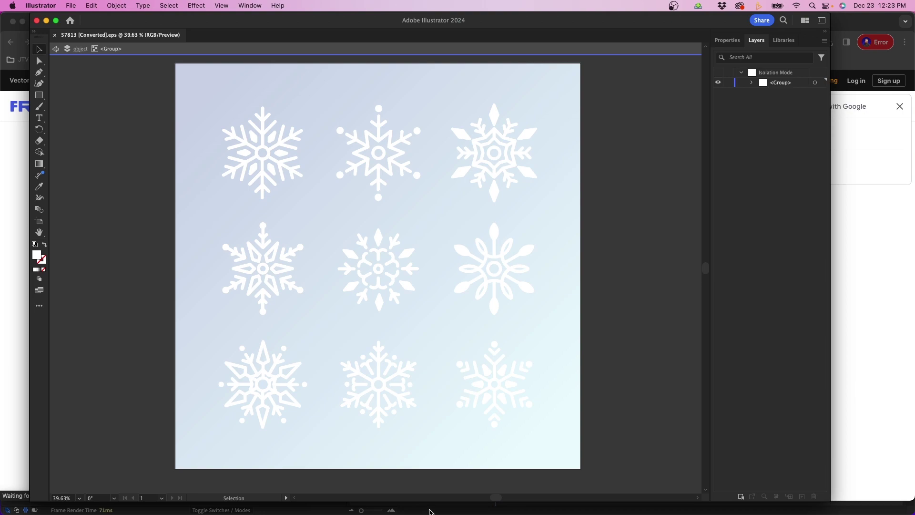
Switch back to After Effects and add a white (FFFFFF), composition-sized solid layer named SNOWFLAKE PARTICLE
left_click(467, 498)
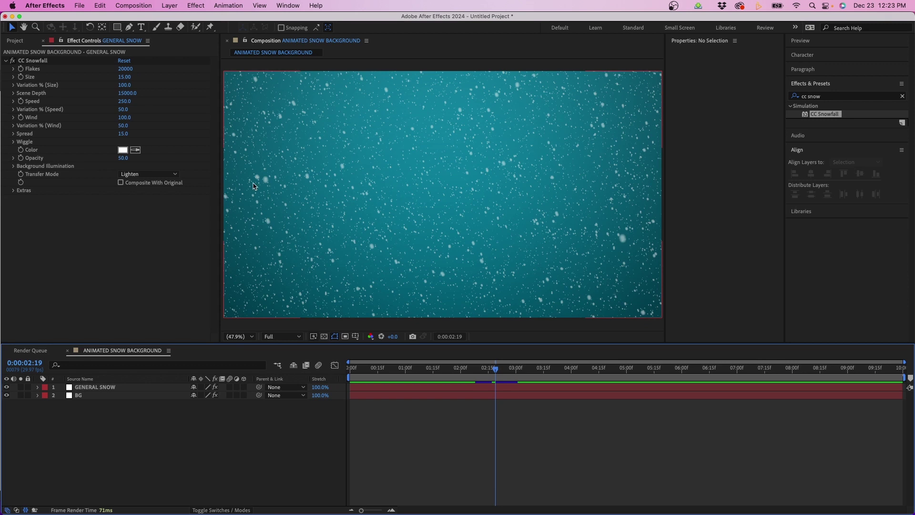
left_click(173, 6)
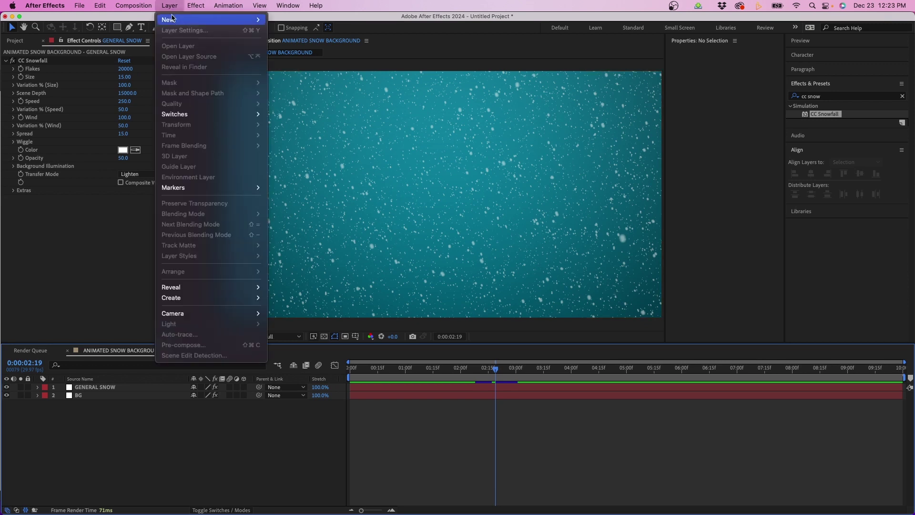
mouse_move(172, 20)
left_click(281, 30)
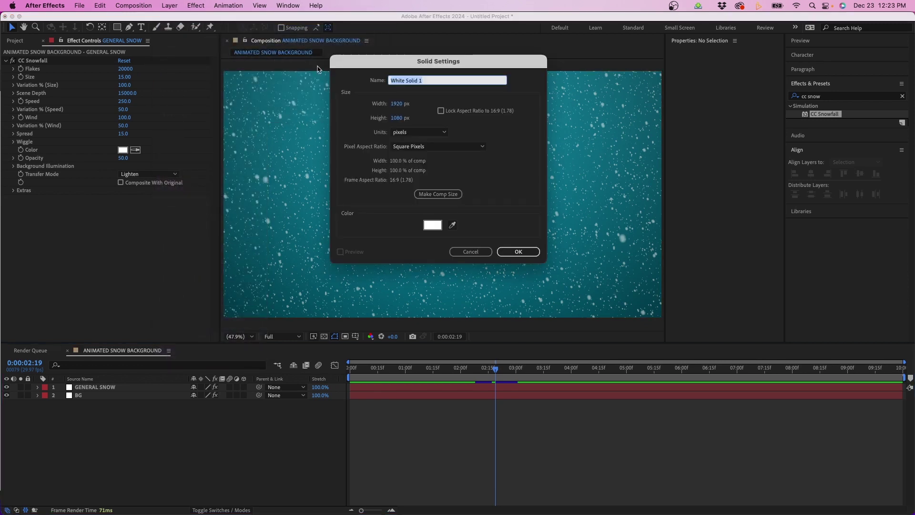
type("SNOWFLAKE PARTICLE")
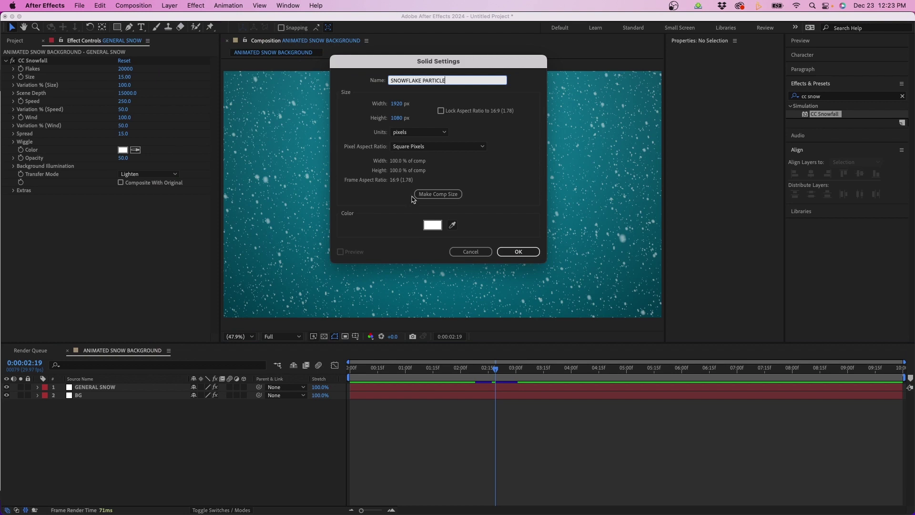
left_click(437, 195)
left_click(432, 225)
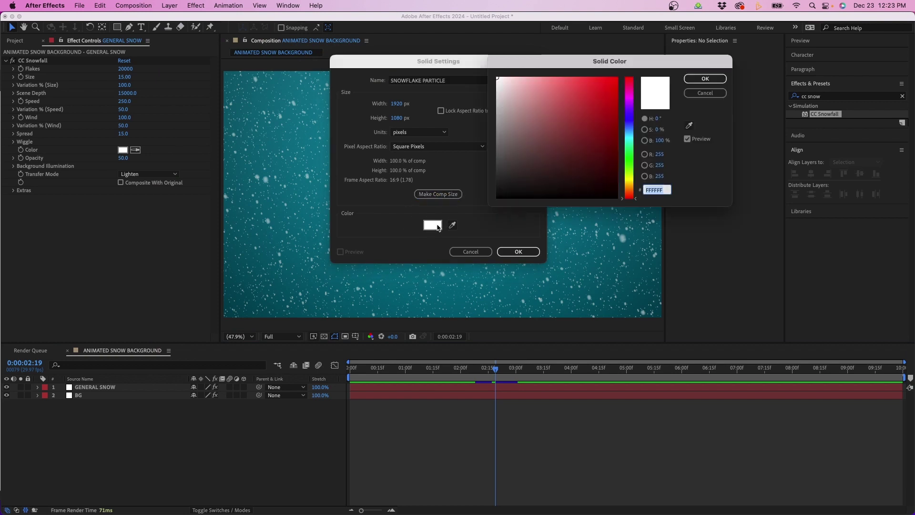
left_click(704, 78)
left_click(518, 252)
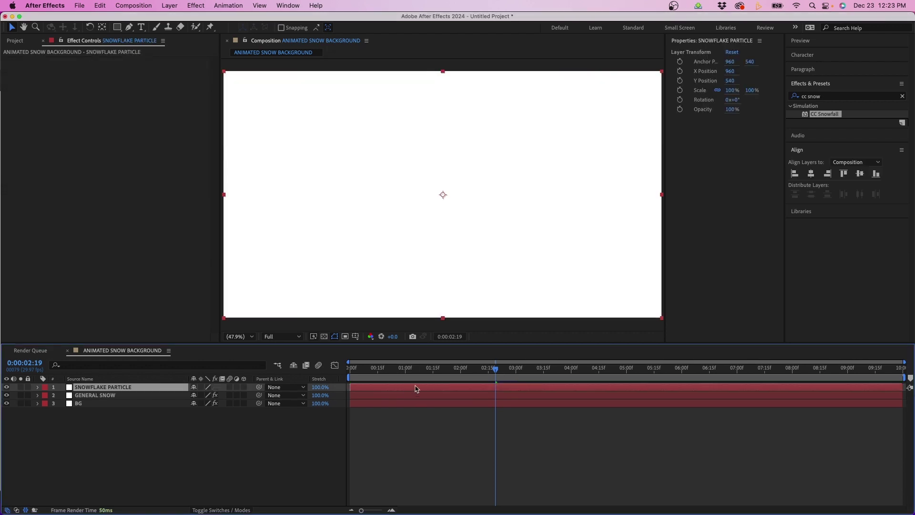
Paste the copied snowflake onto the SNOWFLAKE PARTICLE layer as masks and inspect its overlapping shapes up close
key("Return")
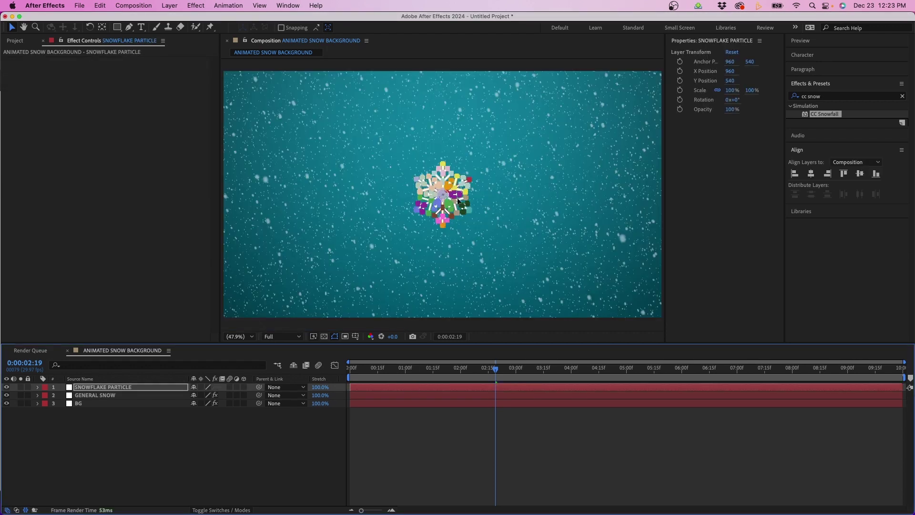
left_click(455, 435)
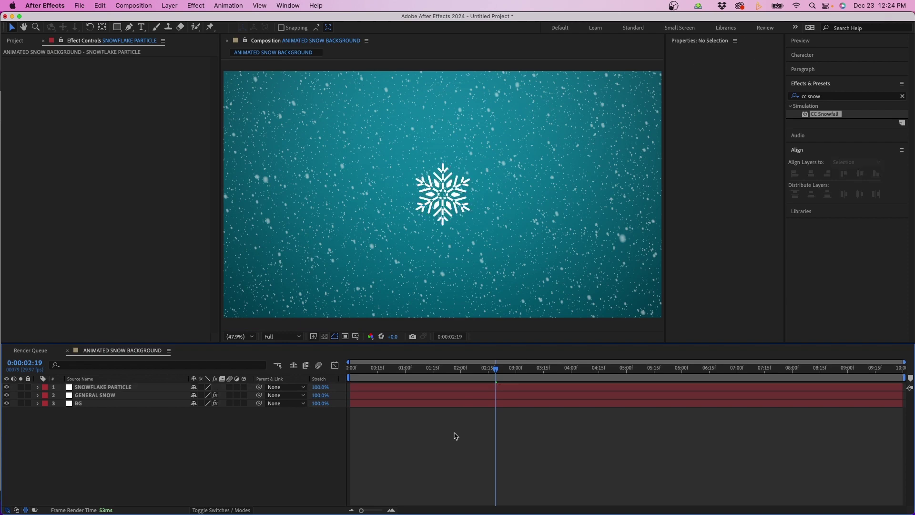
left_click(449, 387)
key("period")
key("period")
key("period")
key("period")
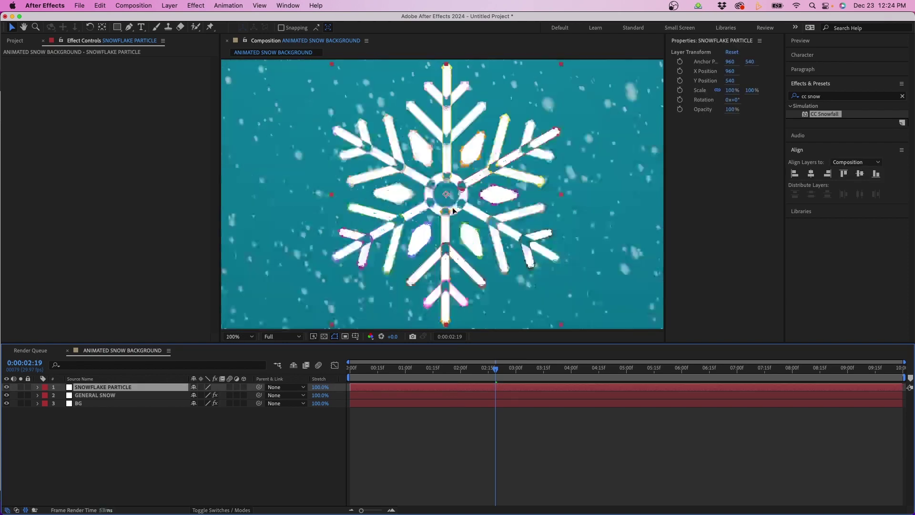
left_click(416, 442)
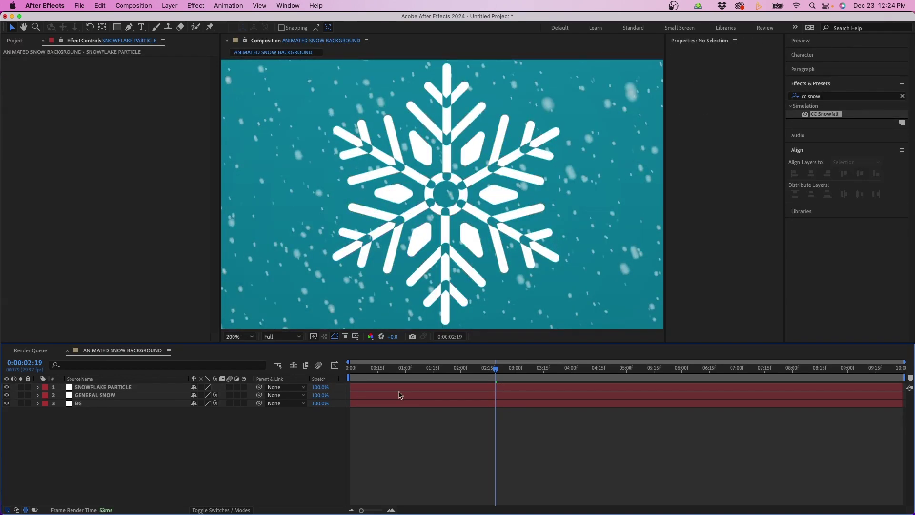
Reveal the mask properties of the SNOWFLAKE PARTICLE layer
left_click(66, 387)
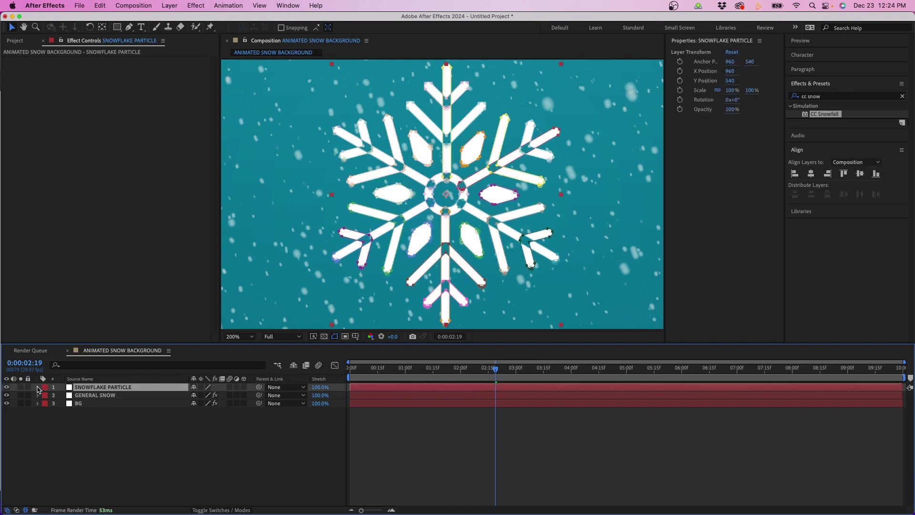
key("u")
key("u")
key("u")
key("m")
Change the mode of all snowflake masks, Mask 1 through Mask 26, to Add and check the snowflake's filled center
left_click(90, 396)
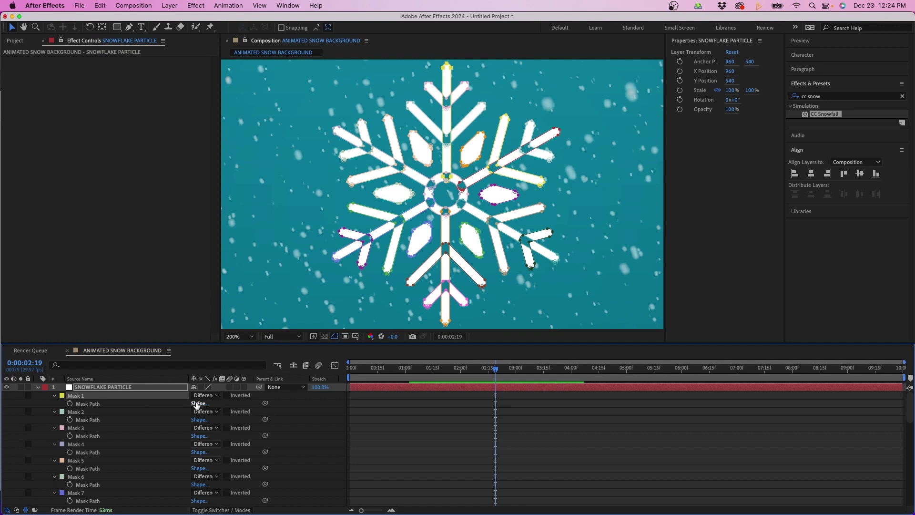
left_click(211, 396)
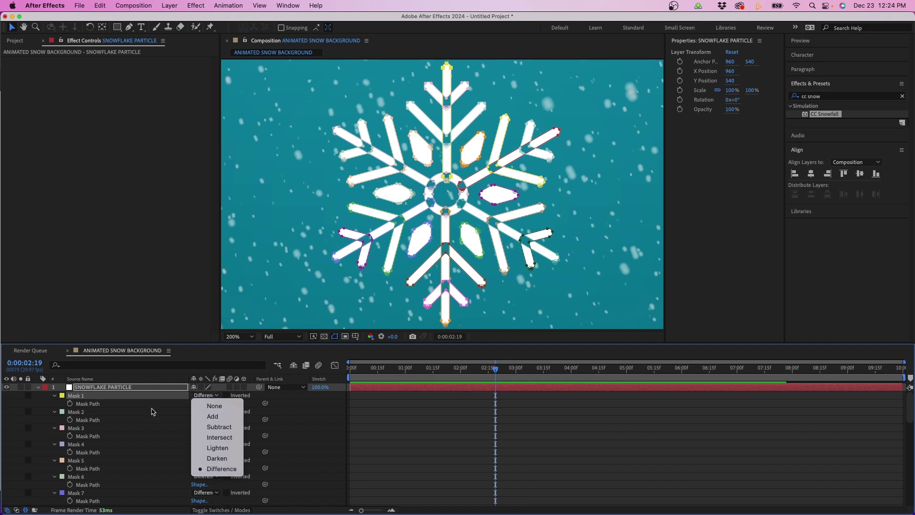
left_click(116, 418)
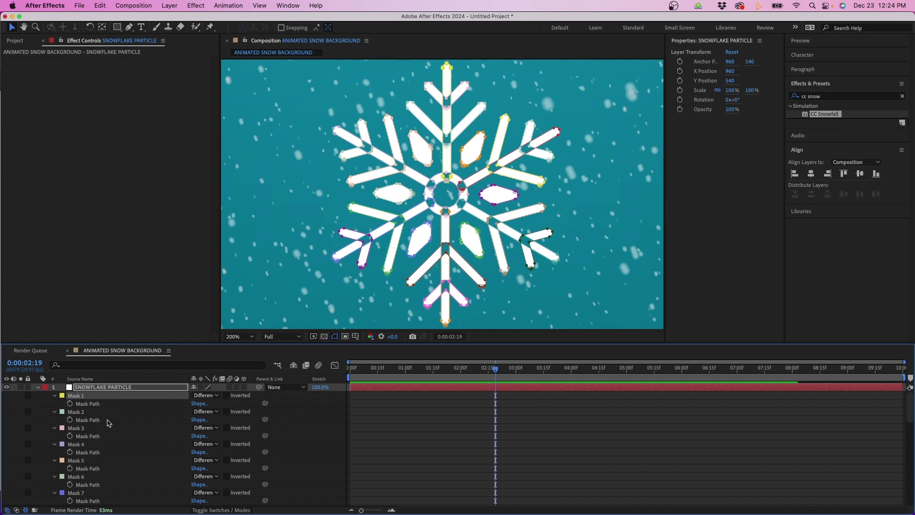
scroll(106, 420, "down", 10)
left_click(81, 477, "shift")
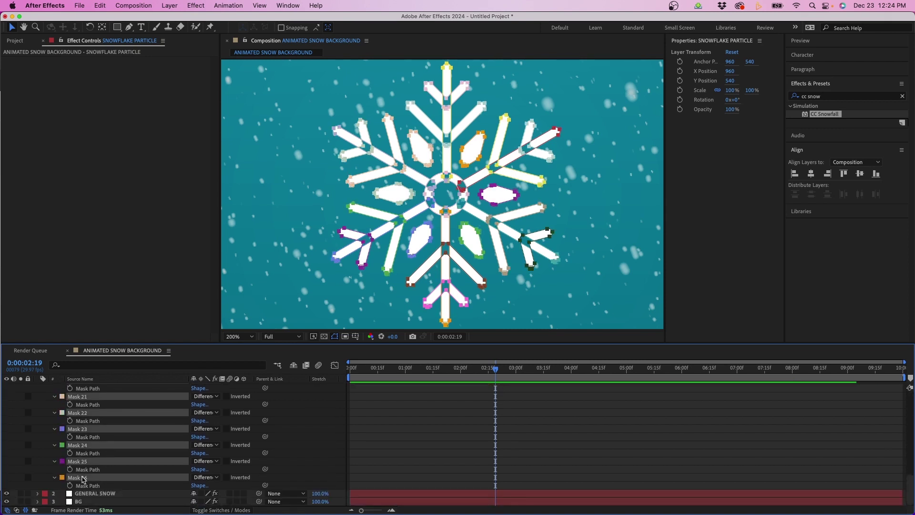
left_click(206, 477)
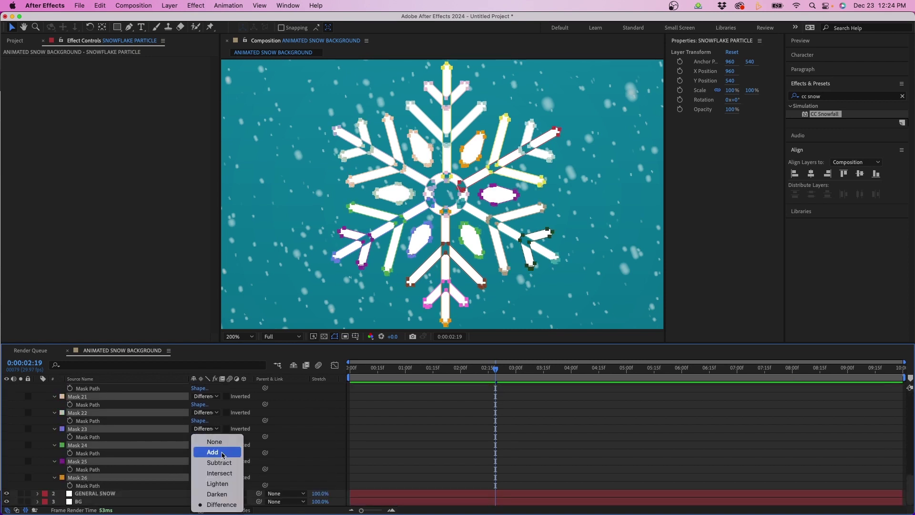
left_click(212, 452)
left_click(432, 400)
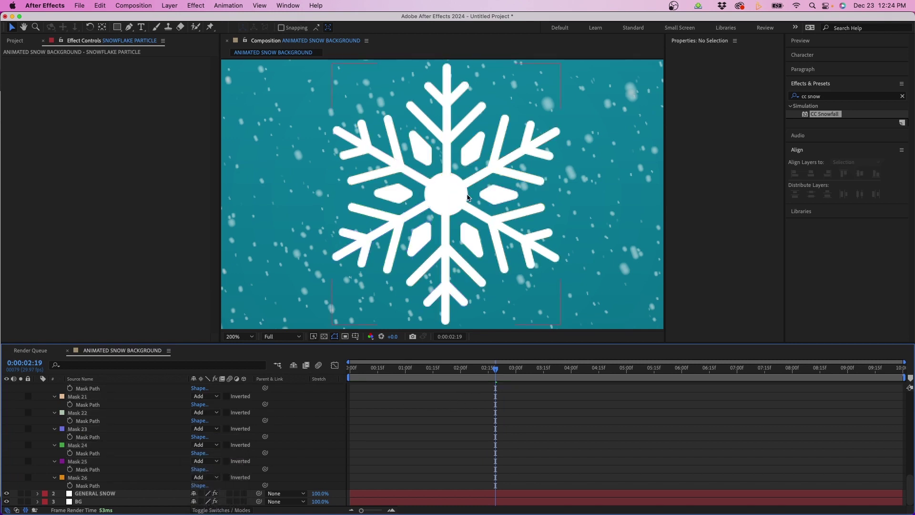
left_click(442, 190)
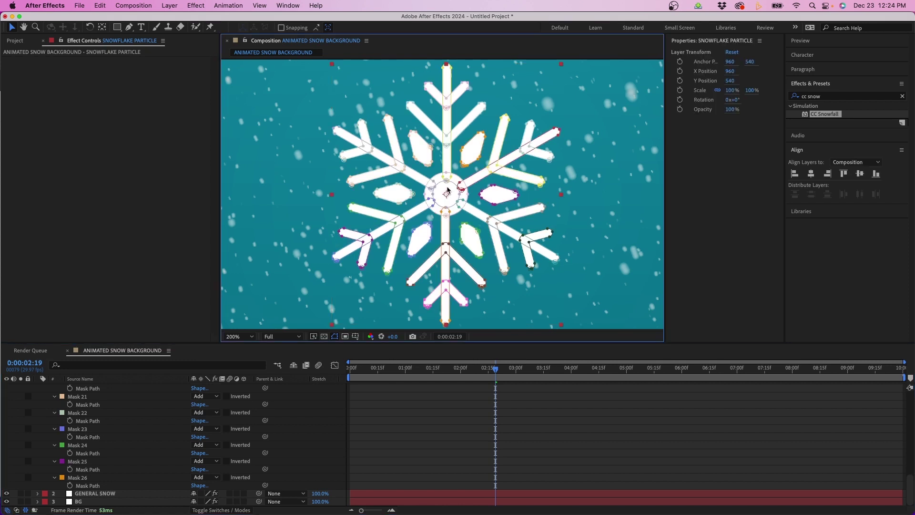
Set the mode of Mask 20, the snowflake's inner center circle, to Subtract
left_click(451, 185)
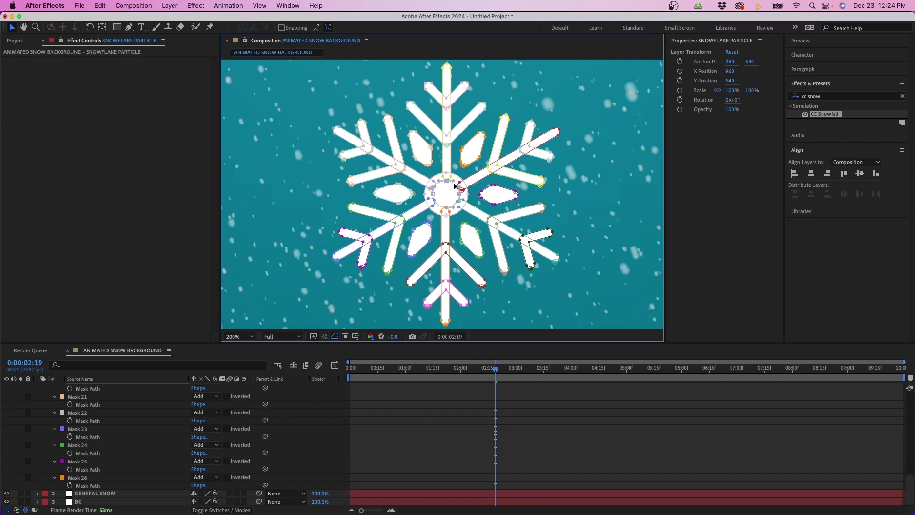
scroll(119, 448, "up", 3)
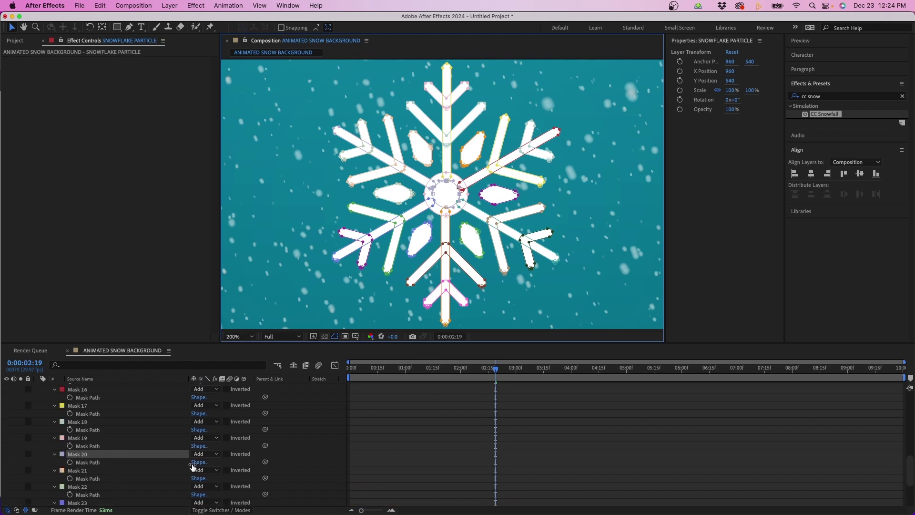
left_click(205, 453)
left_click(214, 463)
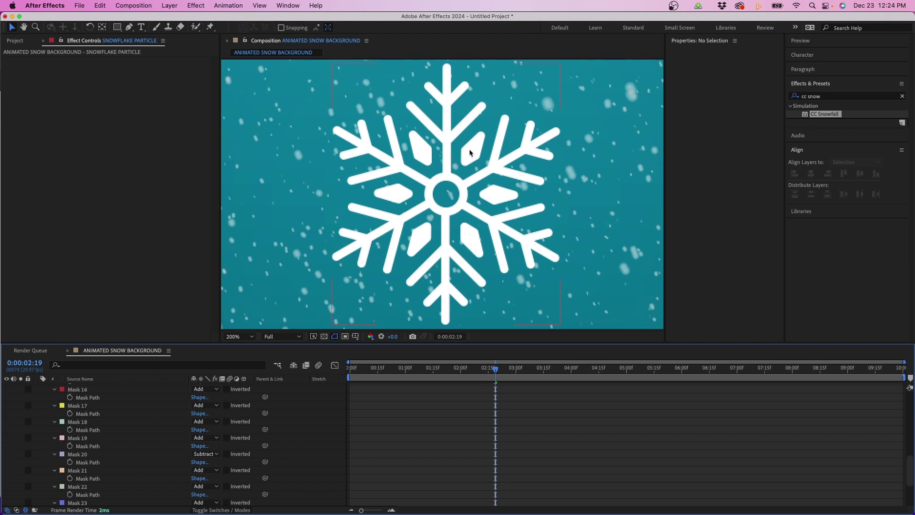
Fit the whole composition in the viewer and collapse the SNOWFLAKE PARTICLE layer's mask properties
scroll(112, 453, "up", 10)
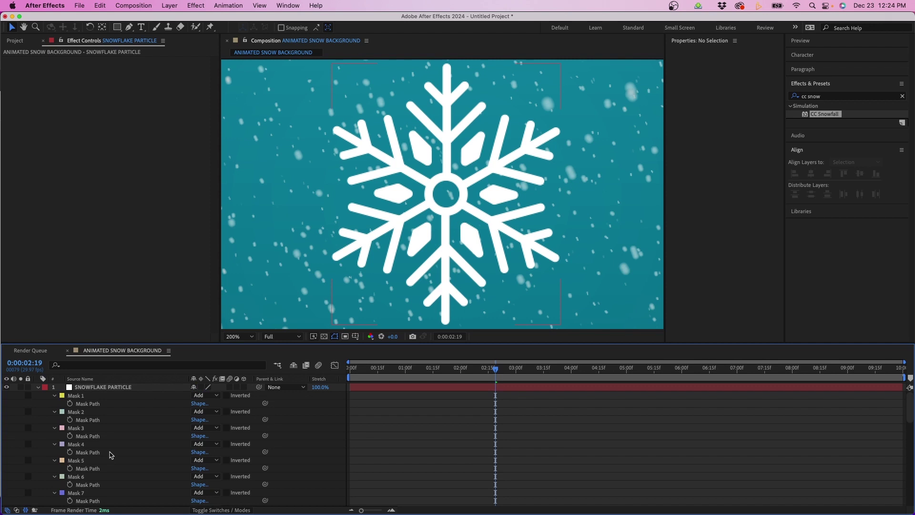
left_click(104, 387)
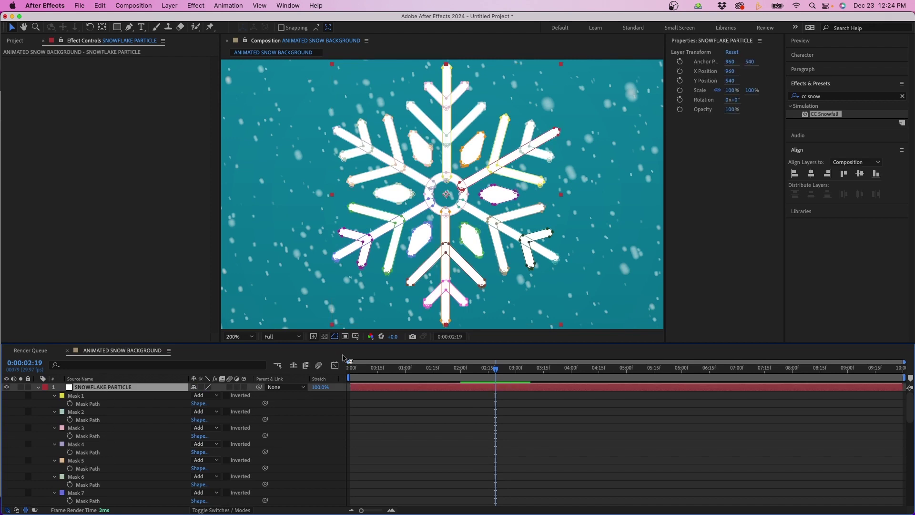
left_click(240, 337)
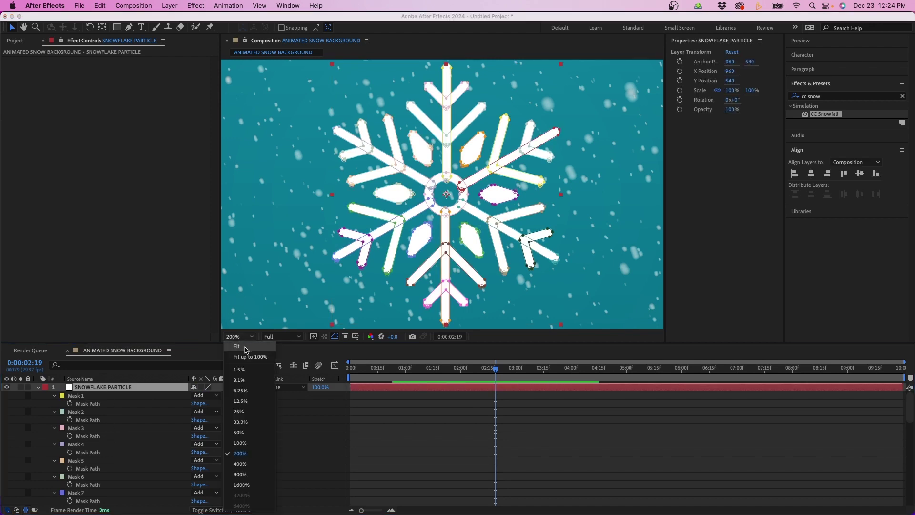
left_click(238, 224)
left_click(38, 387)
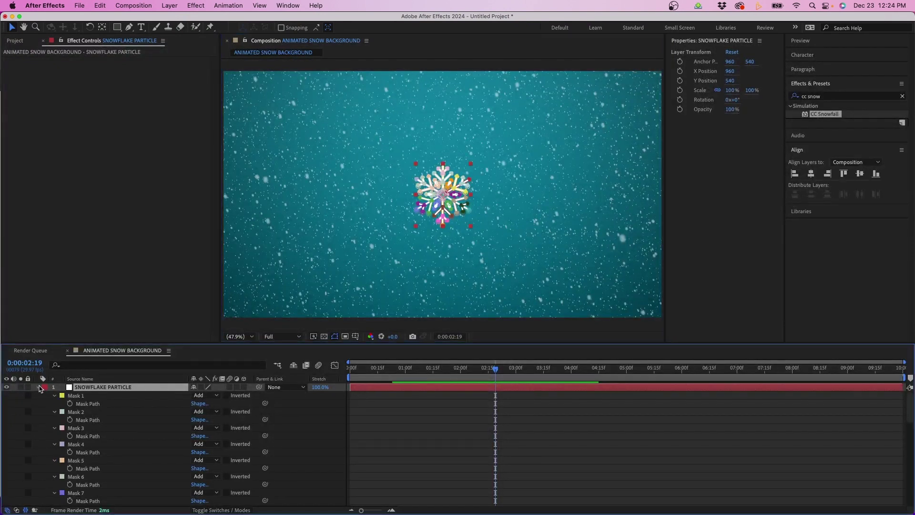
Pre-compose the SNOWFLAKE PARTICLE layer as SNOWFLAKE PARTICLE PRE-COMP, moving all attributes into the new composition
right_click(104, 390)
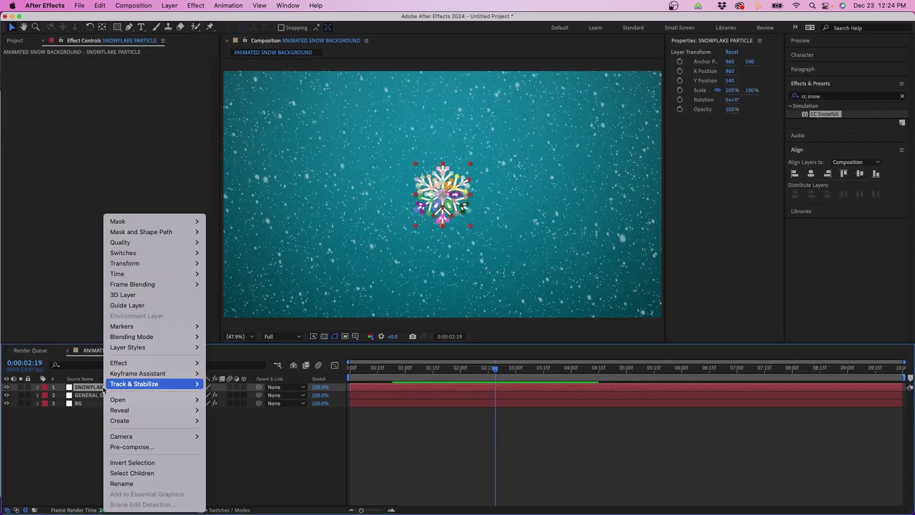
left_click(125, 447)
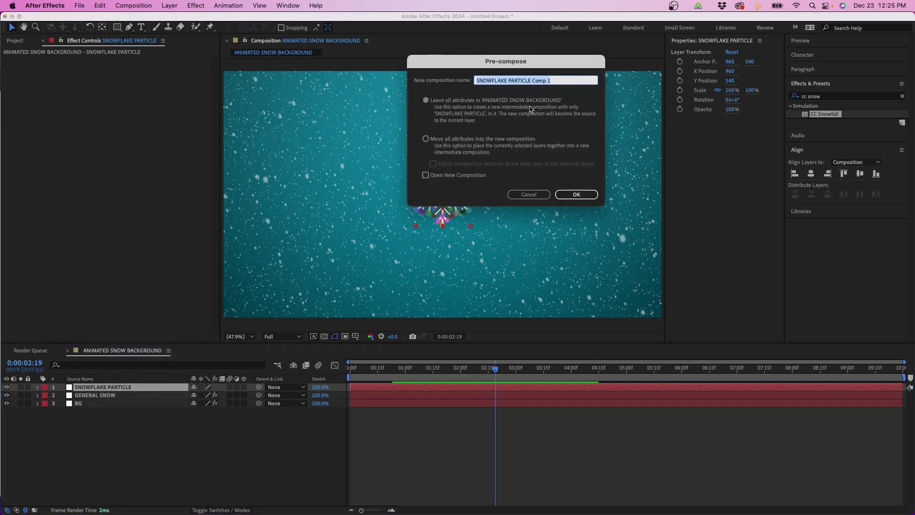
key("Right")
key("BackSpace")
key("BackSpace")
key("BackSpace")
key("BackSpace")
key("BackSpace")
key("BackSpace")
type("PRE-COMP")
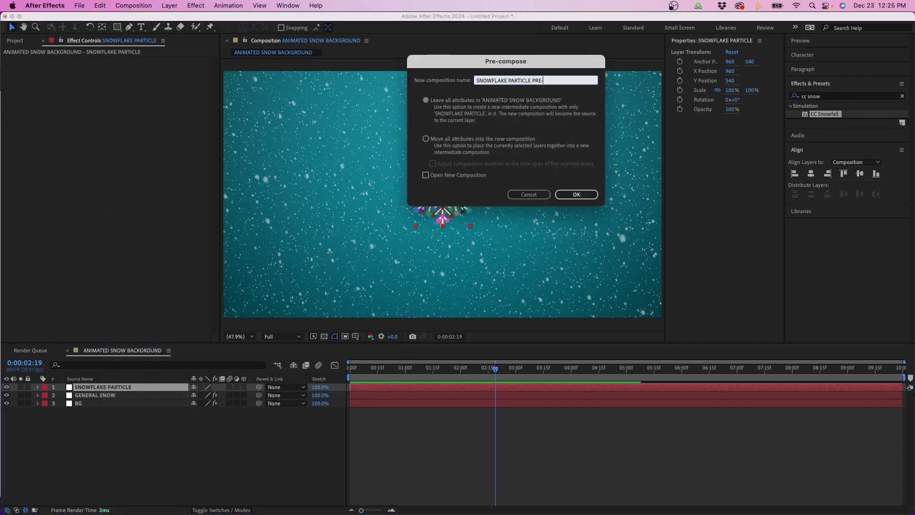
left_click(437, 140)
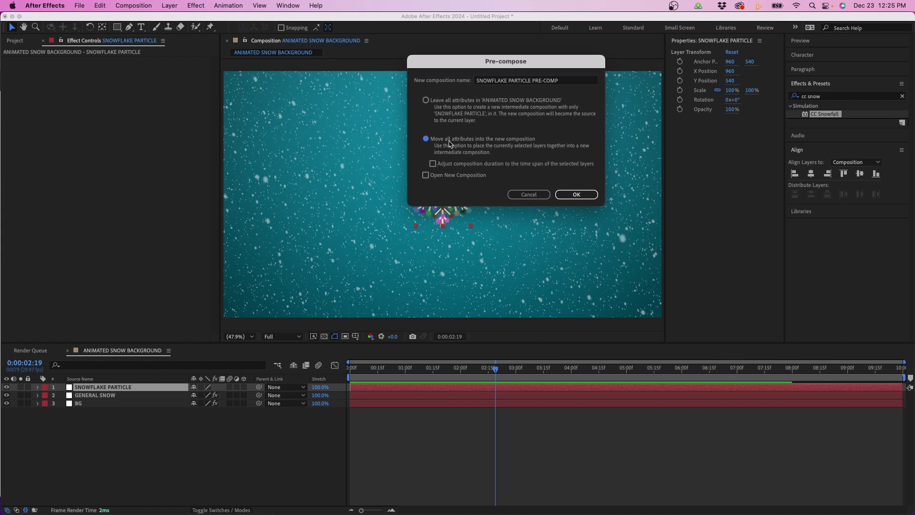
left_click(575, 194)
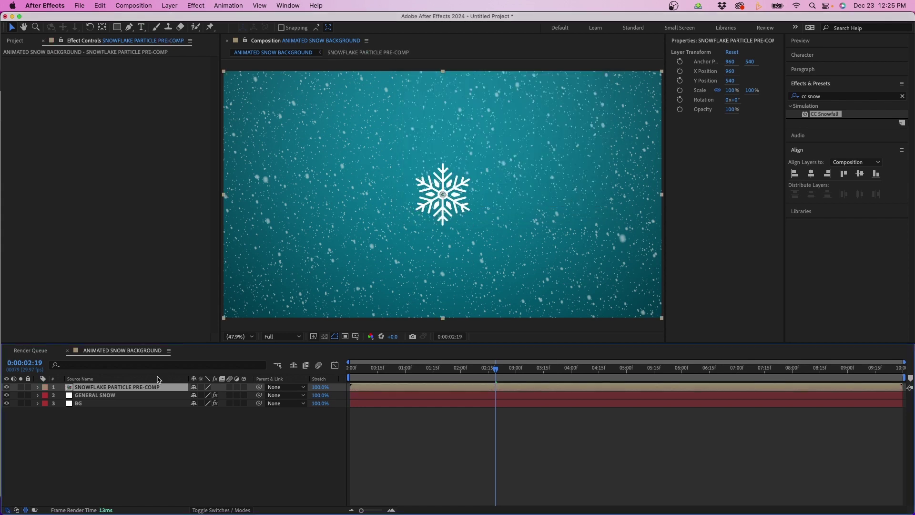
Inside SNOWFLAKE PARTICLE PRE-COMP, scale the snowflake layer to 370% and enable continuous rasterization for sharp edges
double_click(125, 387)
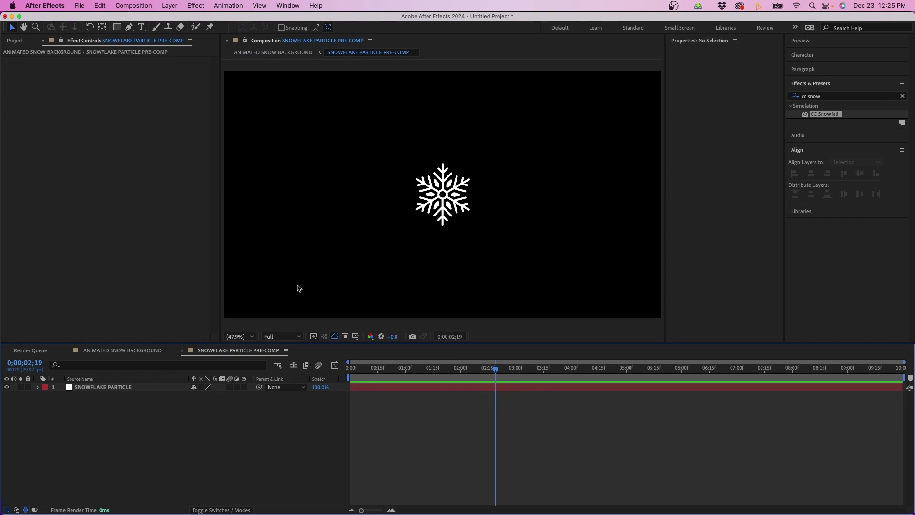
left_click(119, 390)
key("s")
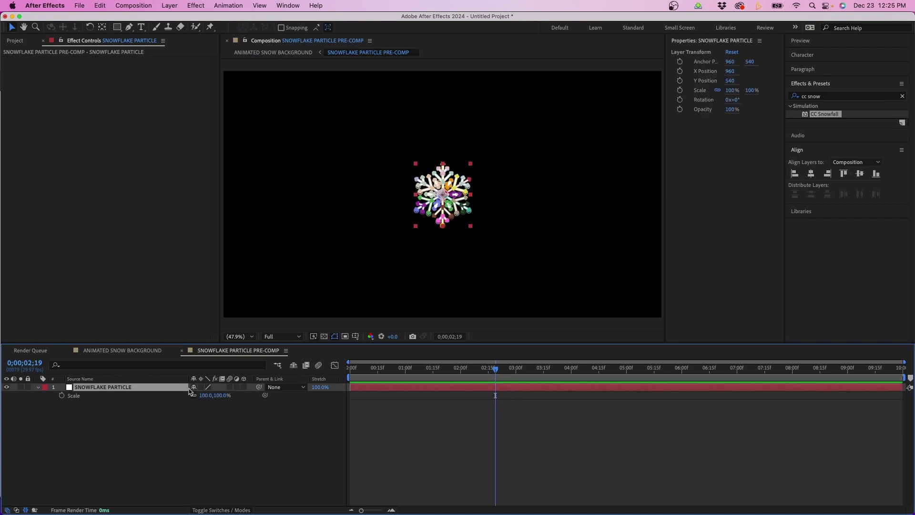
left_click_drag(206, 395, 331, 390)
left_click(280, 416)
scroll(447, 199, "up", 4)
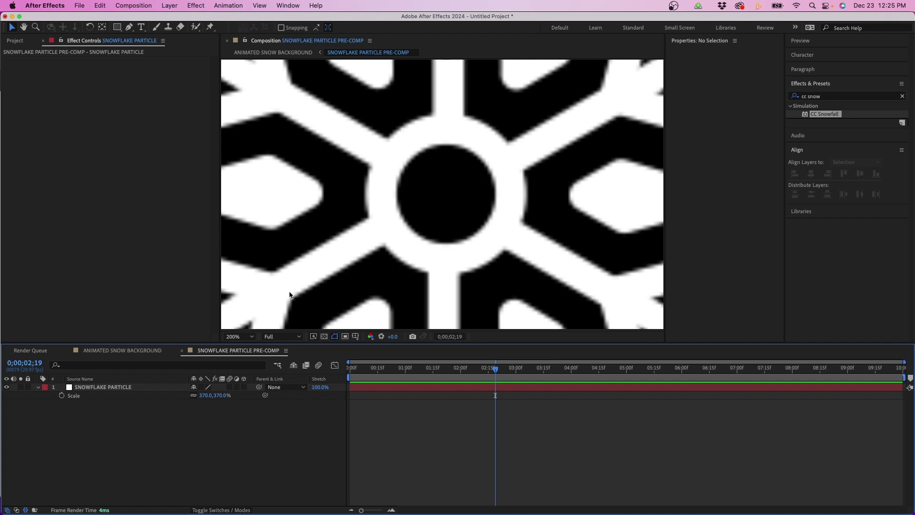
left_click(201, 387)
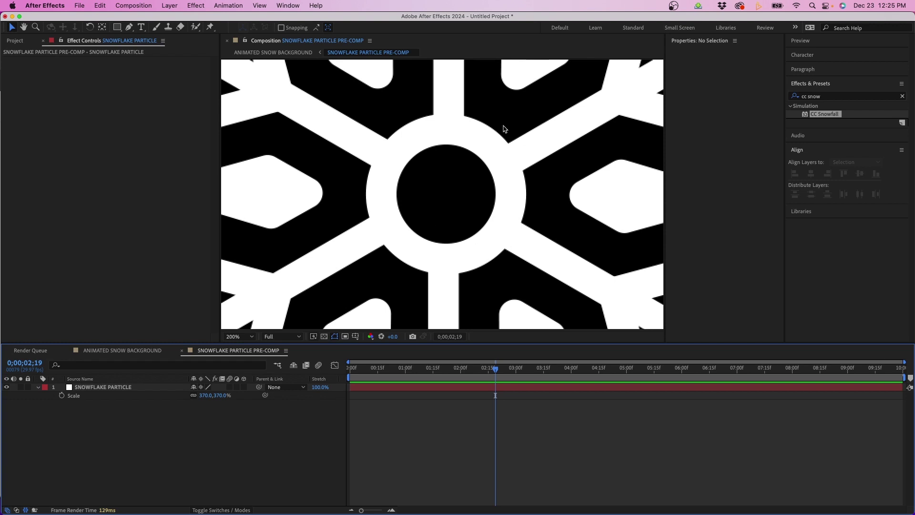
Return to the ANIMATED SNOW BACKGROUND composition and hide the SNOWFLAKE PARTICLE PRE-COMP layer
left_click(122, 351)
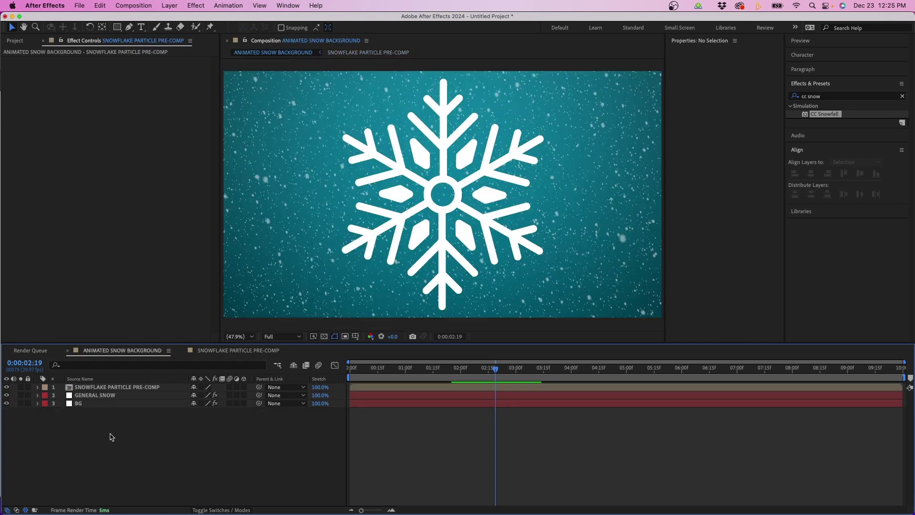
left_click(106, 388)
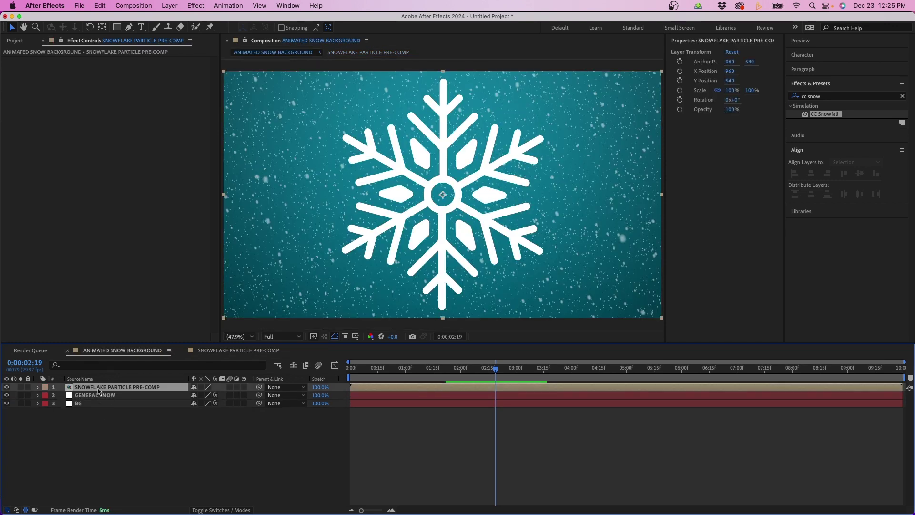
left_click(7, 387)
left_click(108, 435)
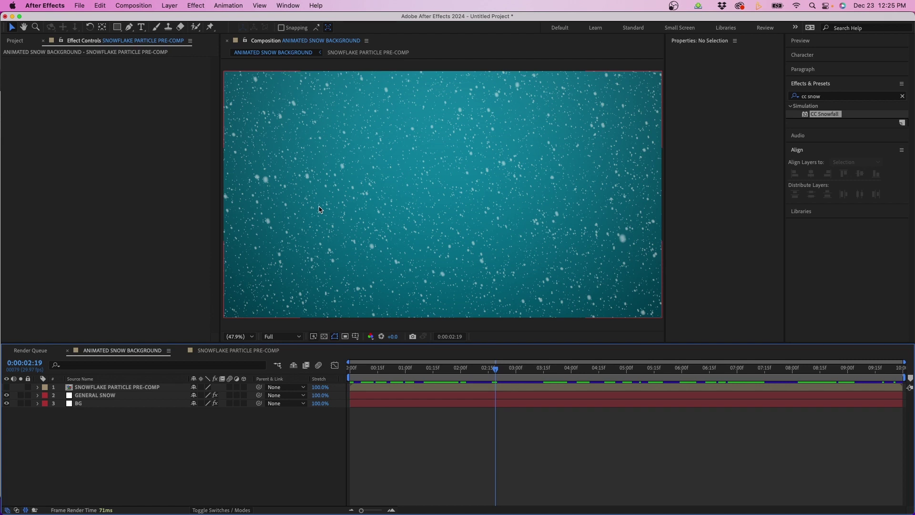
Add a white, composition-sized solid layer named SNOWFLAKE PARTICLES
left_click(170, 6)
mouse_move(172, 19)
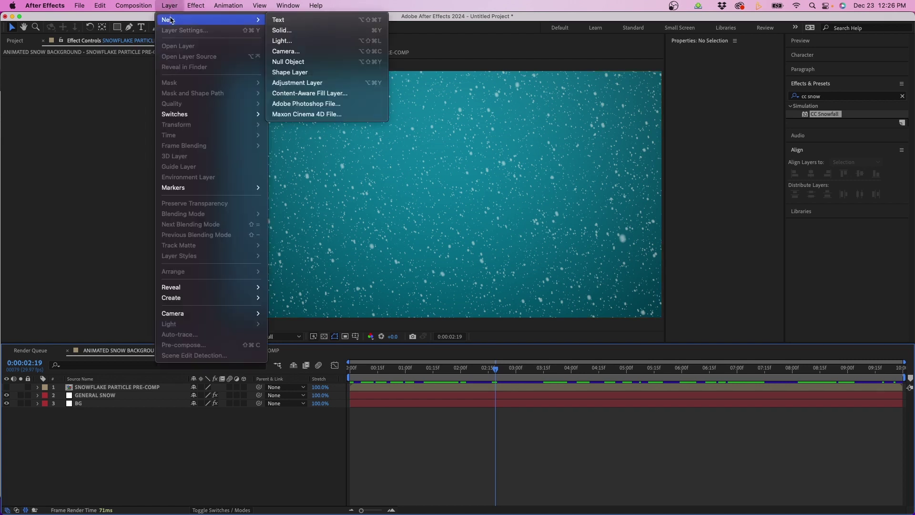
left_click(282, 30)
type("SNOWFLAKE PARTICLES")
left_click(446, 195)
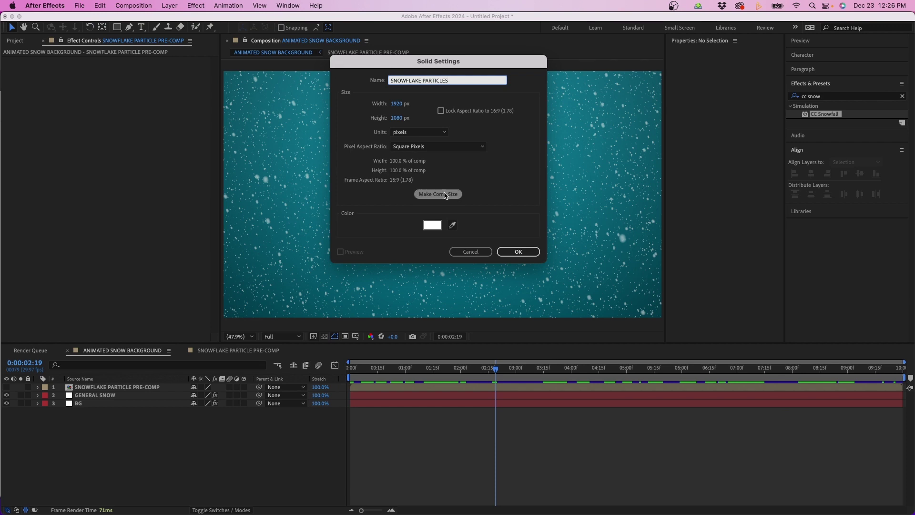
left_click(518, 251)
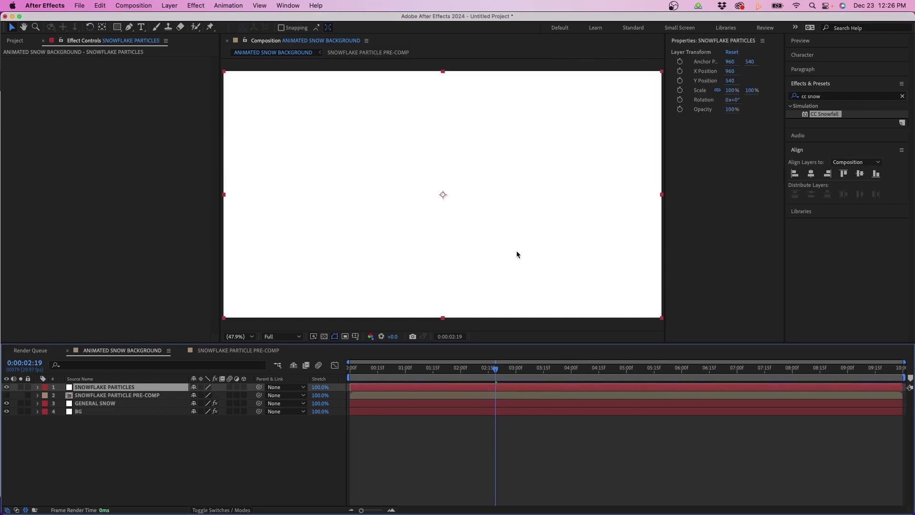
Find the CC Particle World effect, apply it to the SNOWFLAKE PARTICLES layer and preview the animation
left_click(859, 97)
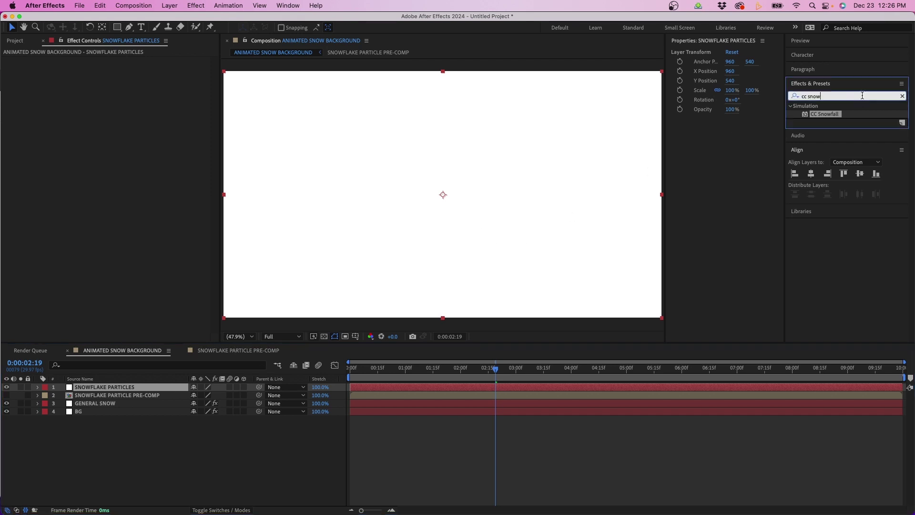
left_click(901, 97)
type("cc part")
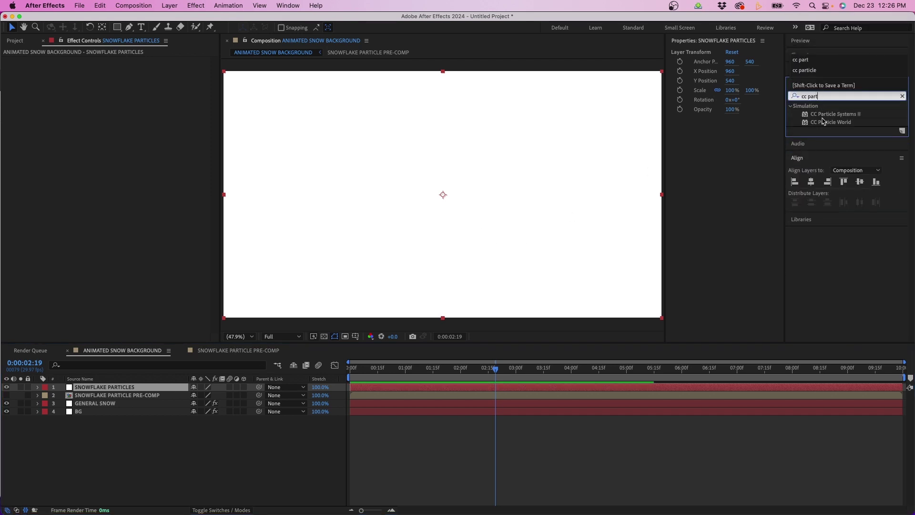
left_click_drag(822, 121, 557, 172)
left_click(504, 387)
key("space")
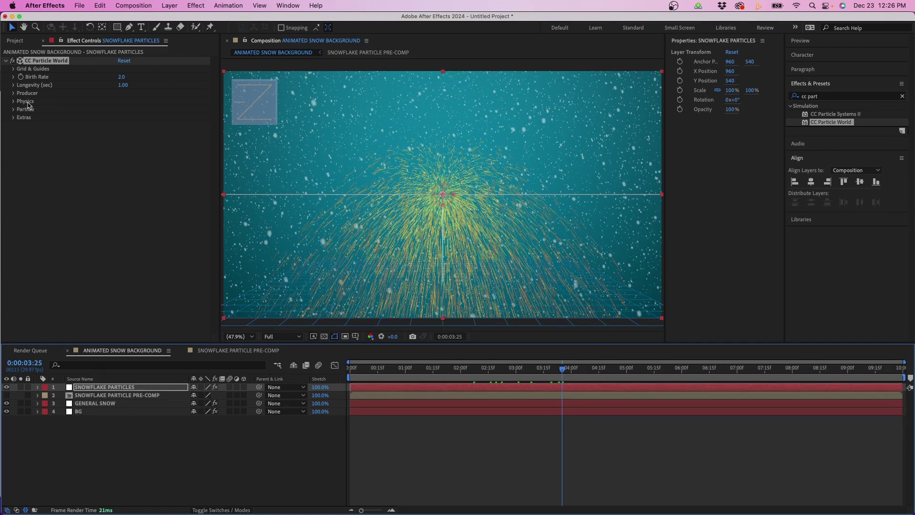
Set CC Particle World's particle type to Textured Square with SNOWFLAKE PARTICLE PRE-COMP as its texture layer
left_click(14, 110)
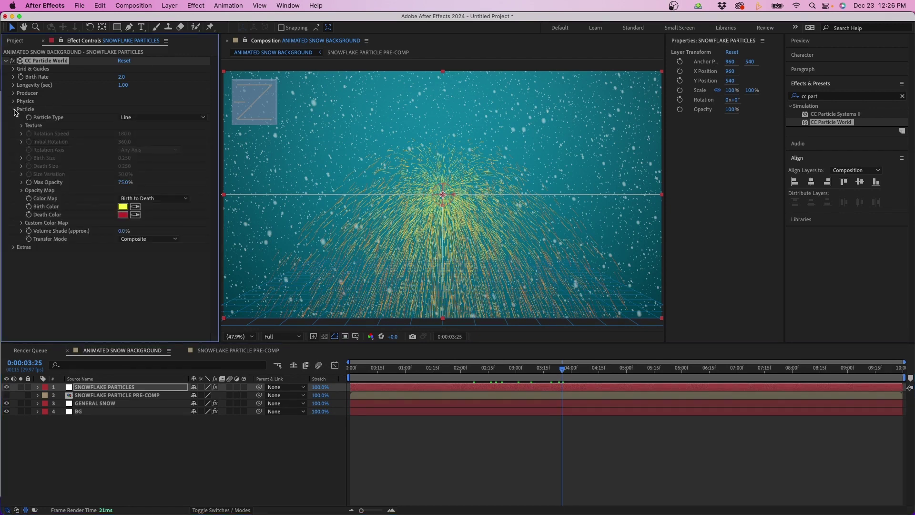
left_click(157, 119)
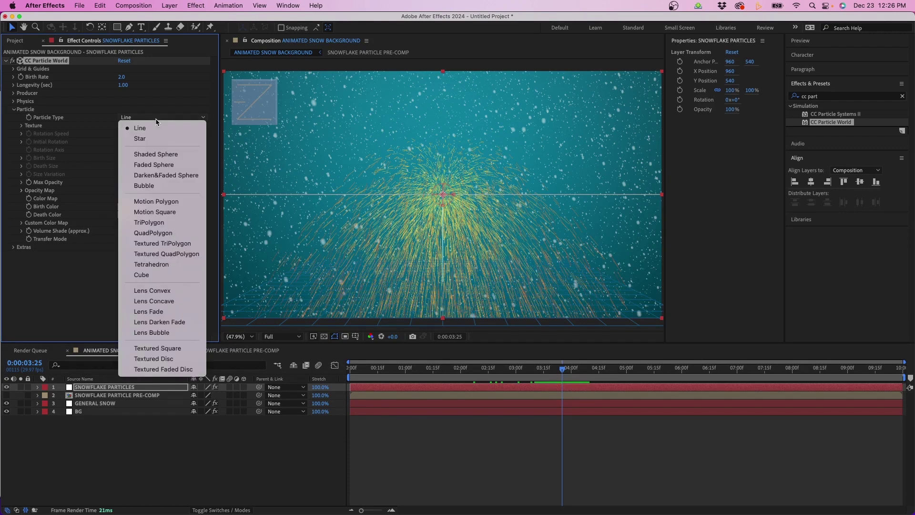
left_click(189, 351)
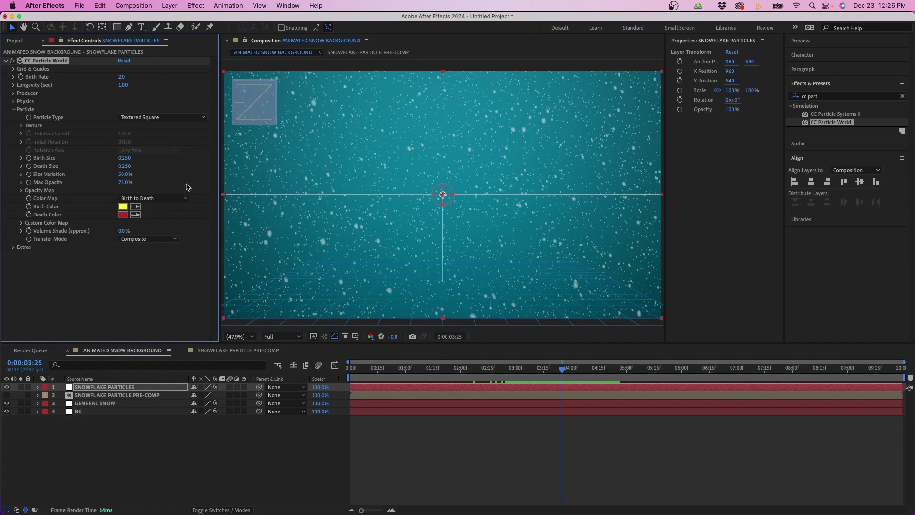
left_click(22, 126)
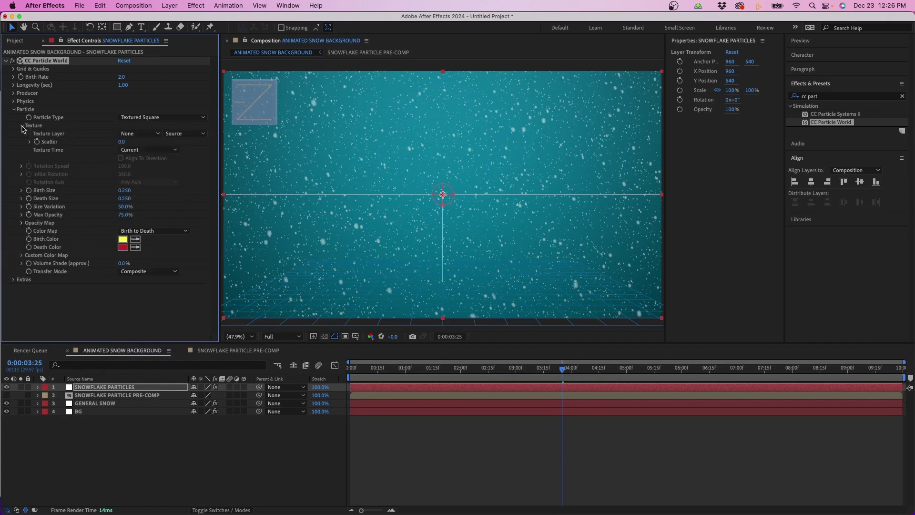
left_click(139, 134)
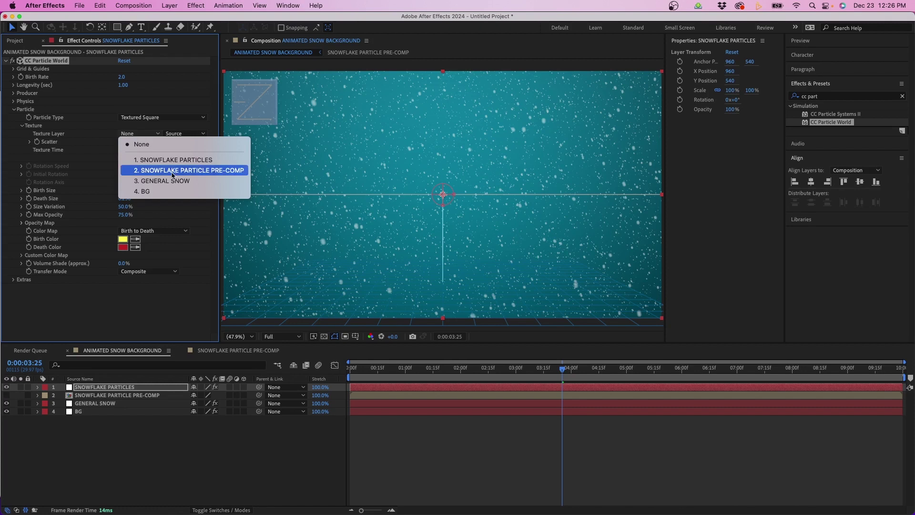
left_click(217, 171)
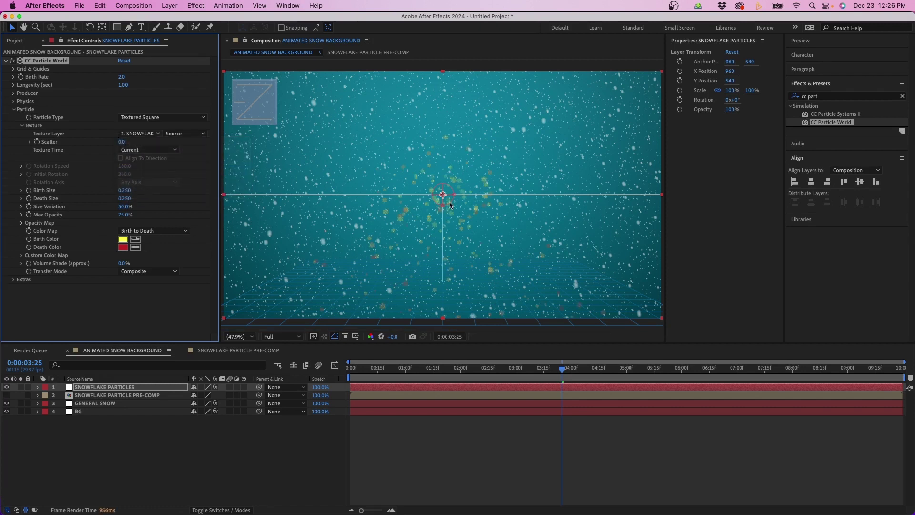
Examine the shape and color of the textured particles up close
key("period")
key("period")
key("period")
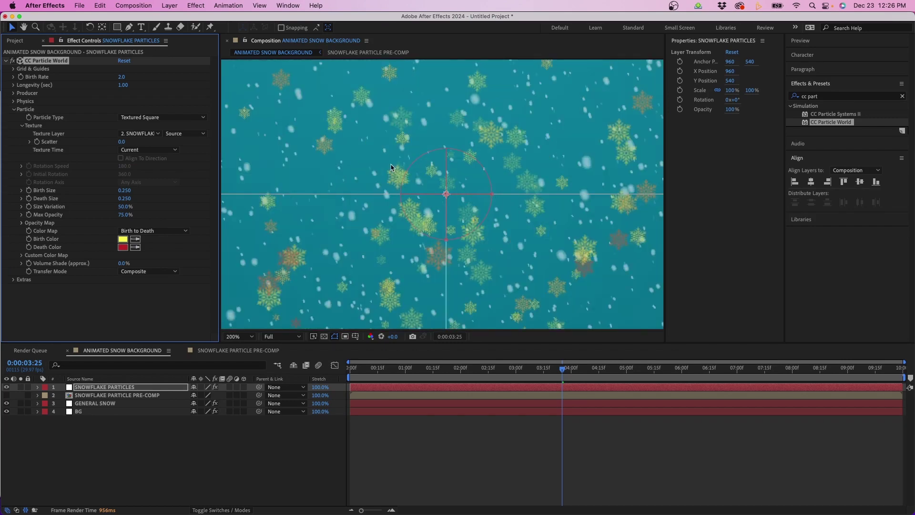
key("comma")
key("comma")
key("comma")
key("comma")
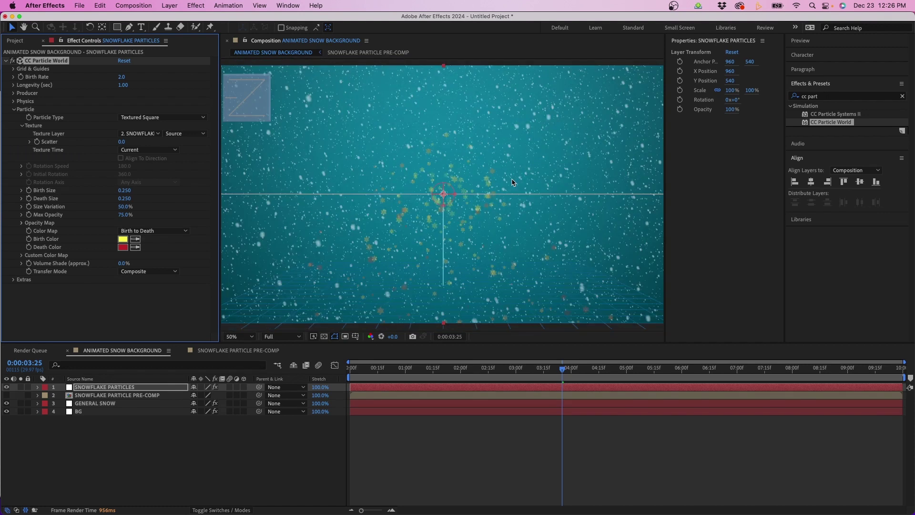
Set the snowflake particles' size variation to 100% and make both the birth and death colors white
left_click_drag(578, 371, 596, 376)
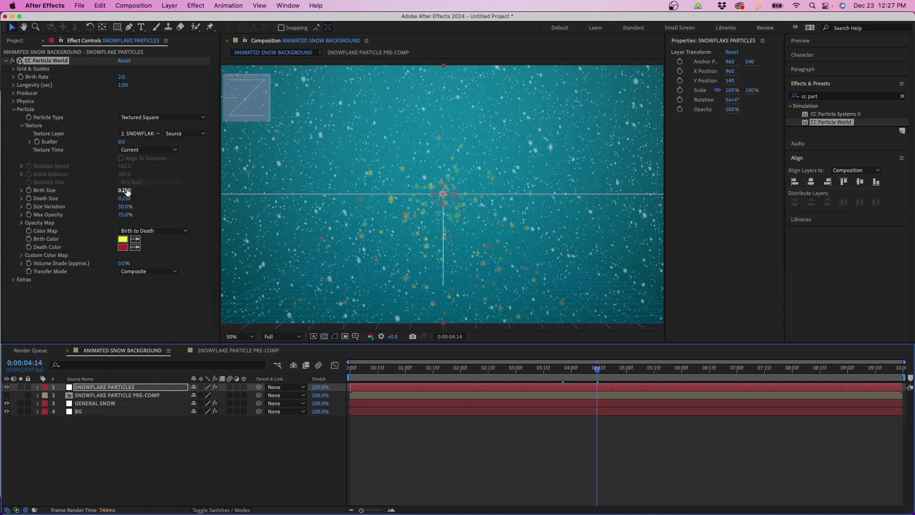
left_click_drag(123, 208, 134, 208)
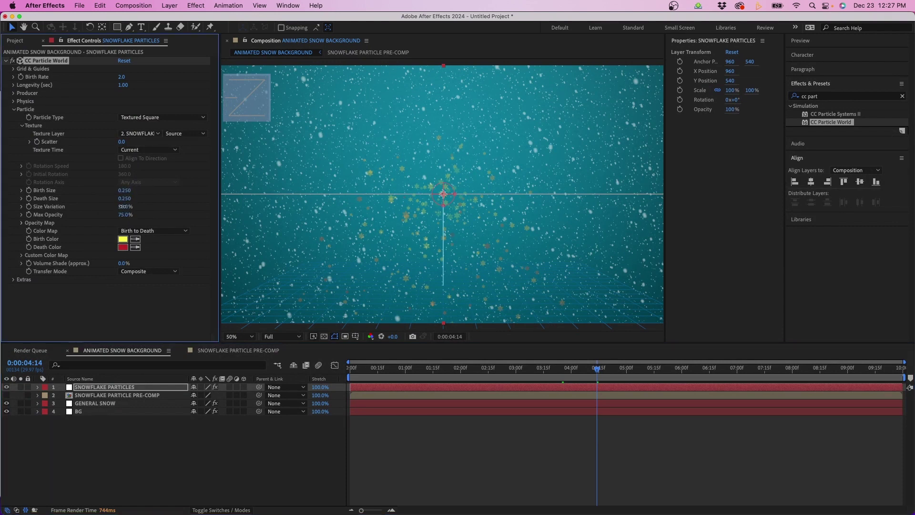
left_click(123, 240)
left_click(503, 89)
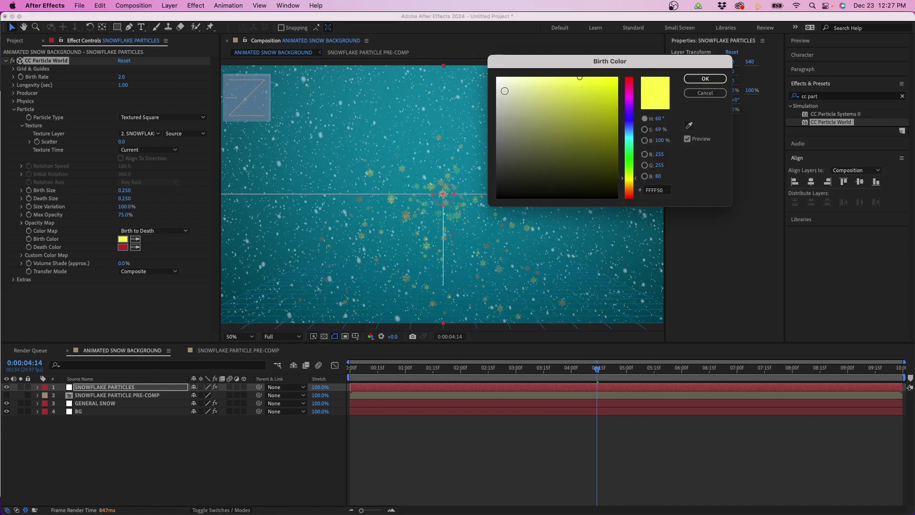
left_click(703, 79)
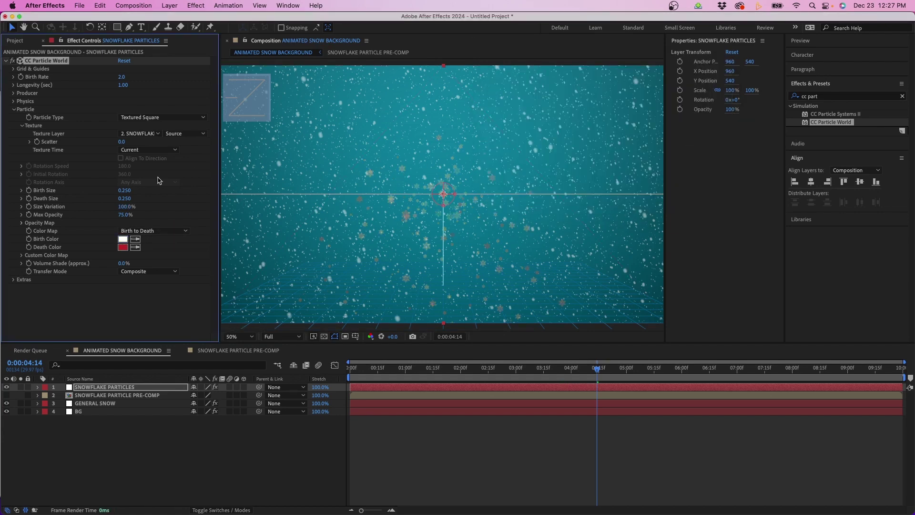
left_click(123, 247)
left_click(498, 78)
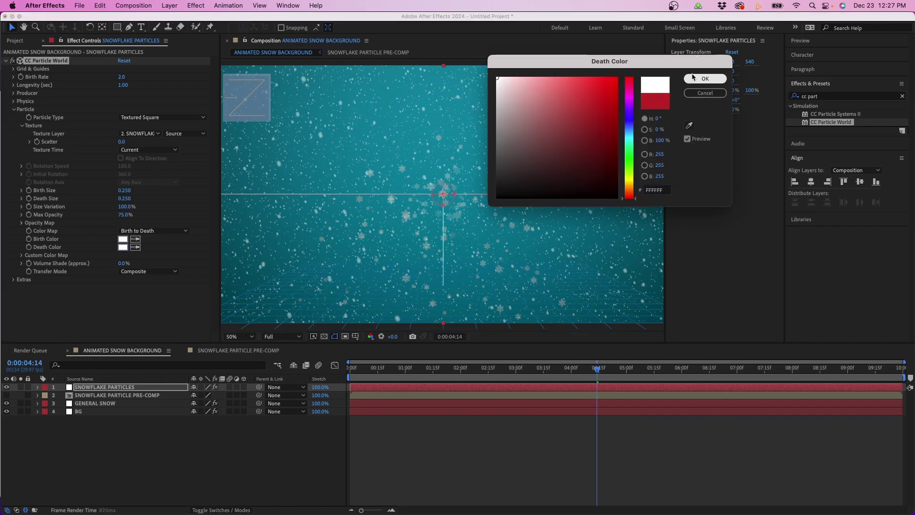
left_click(697, 78)
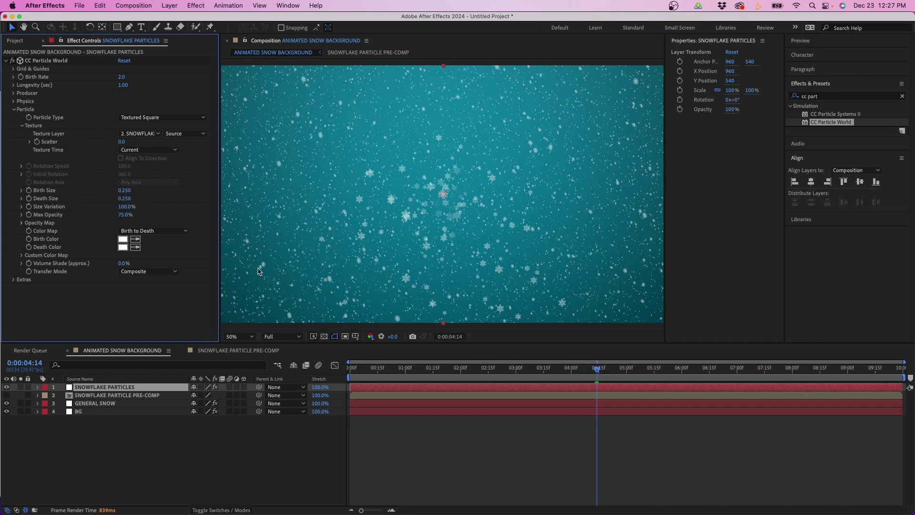
Solo the SNOWFLAKE PARTICLES layer and set its CC Particle World birth rate to 0.1
left_click(21, 386)
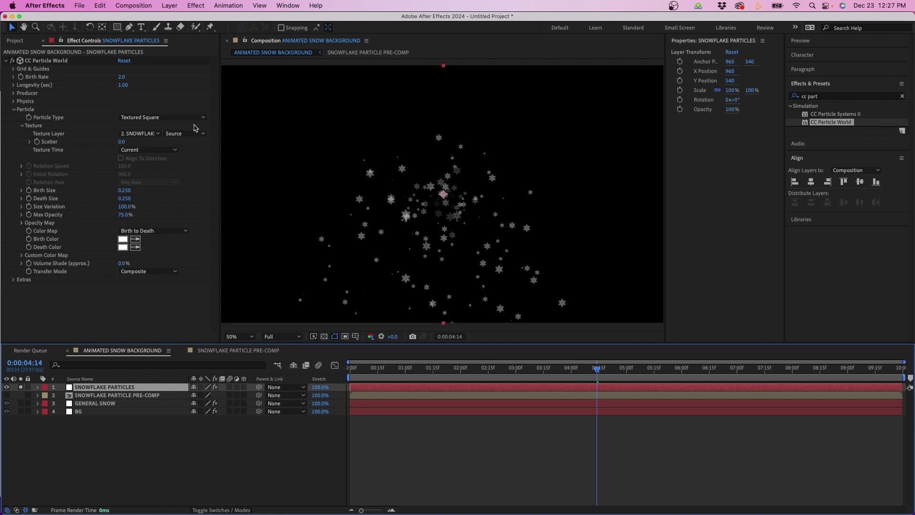
left_click(122, 78)
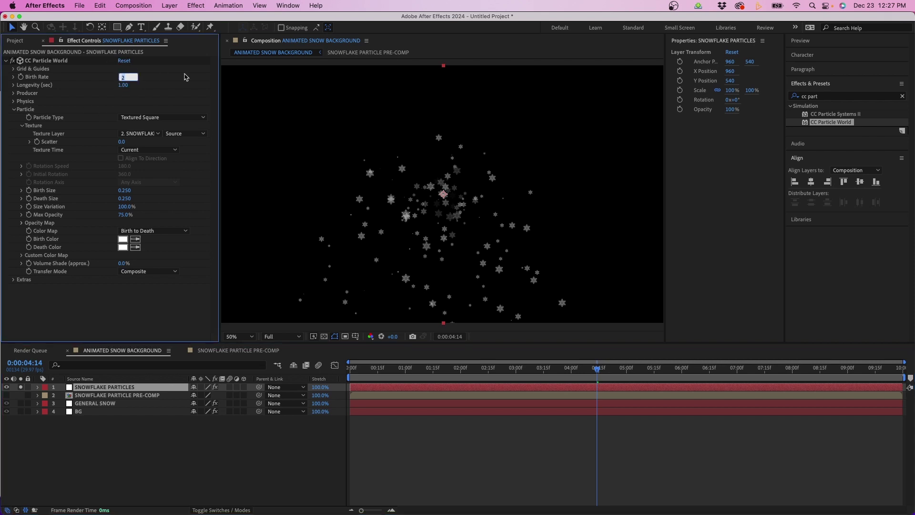
type("0.1")
key("Return")
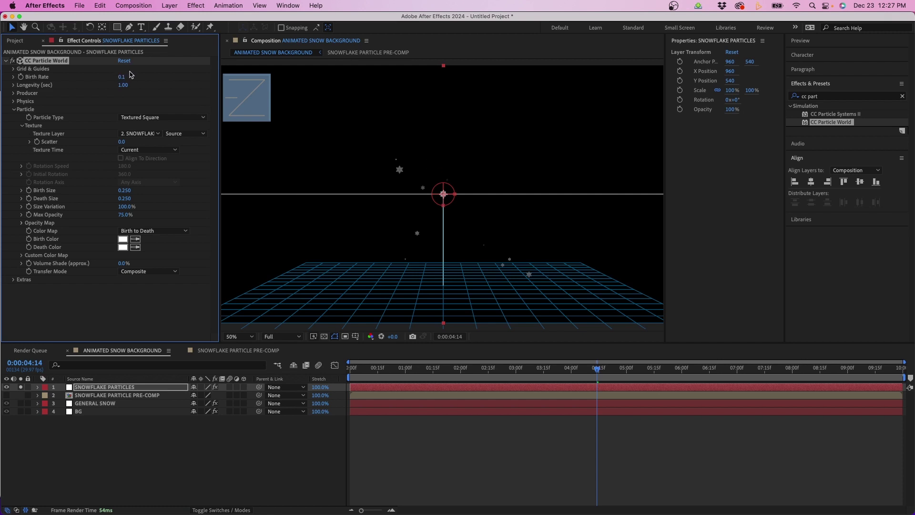
Set the particles' longevity to 10 seconds and check the motion near the start of the timeline
left_click(124, 86)
type("10")
key("Return")
left_click_drag(398, 373, 379, 408)
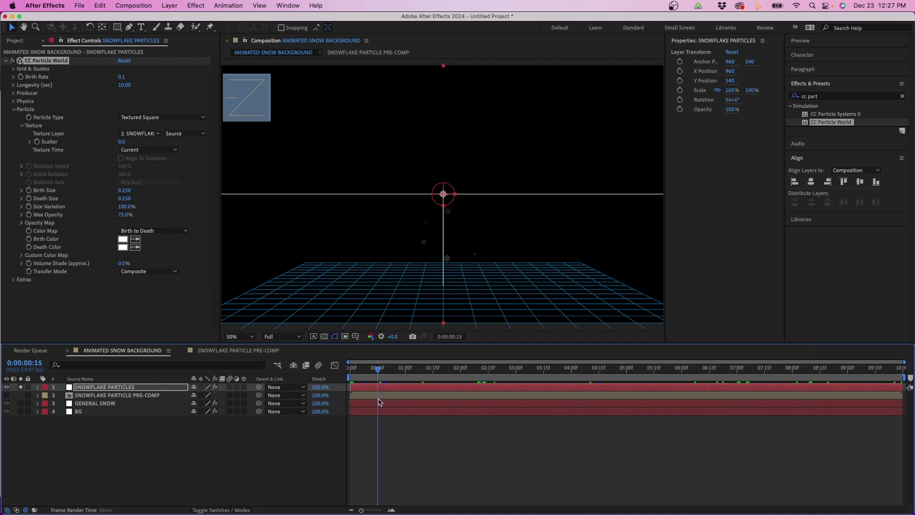
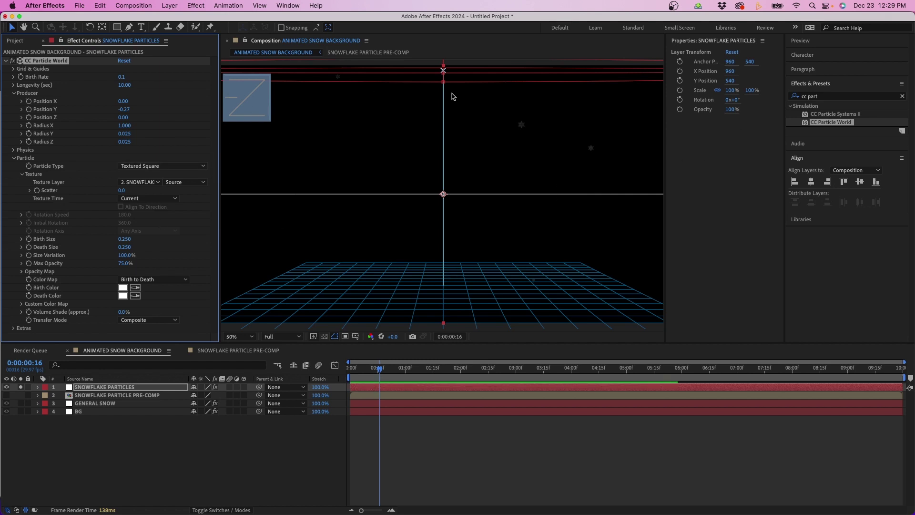
Set CC Particle World's physics animation to Twirl with a velocity of 0.01
left_click(13, 150)
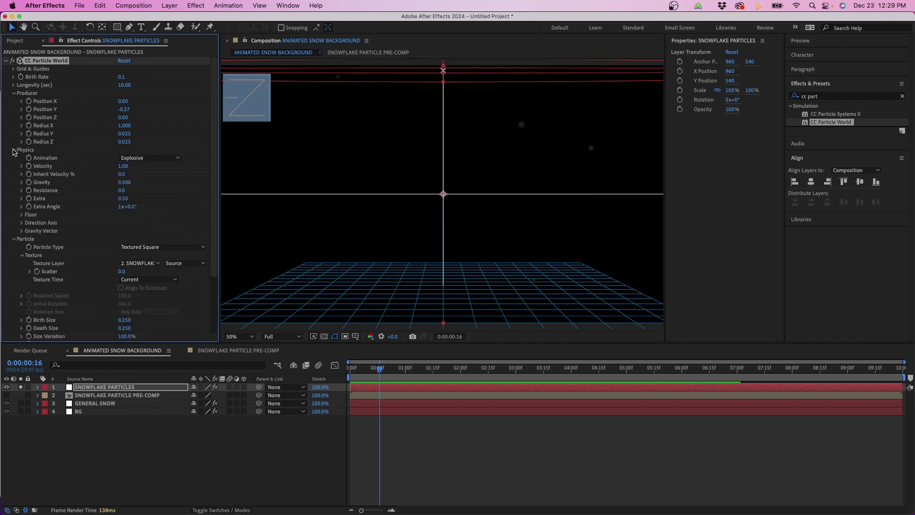
left_click(95, 158)
left_click(152, 158)
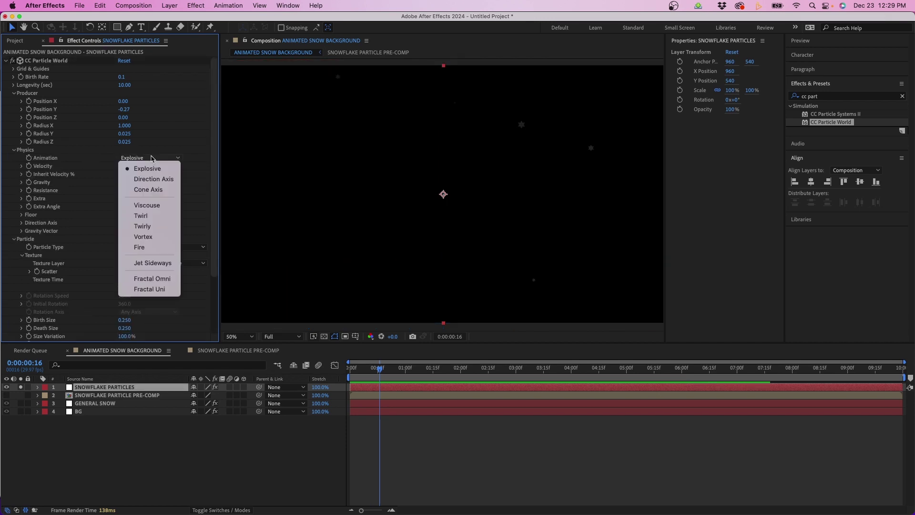
left_click(156, 216)
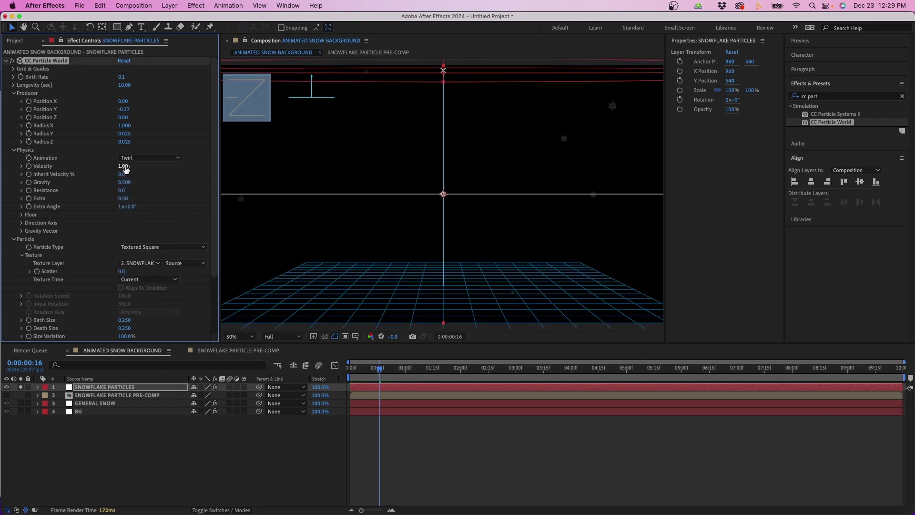
left_click(126, 167)
type("0.0")
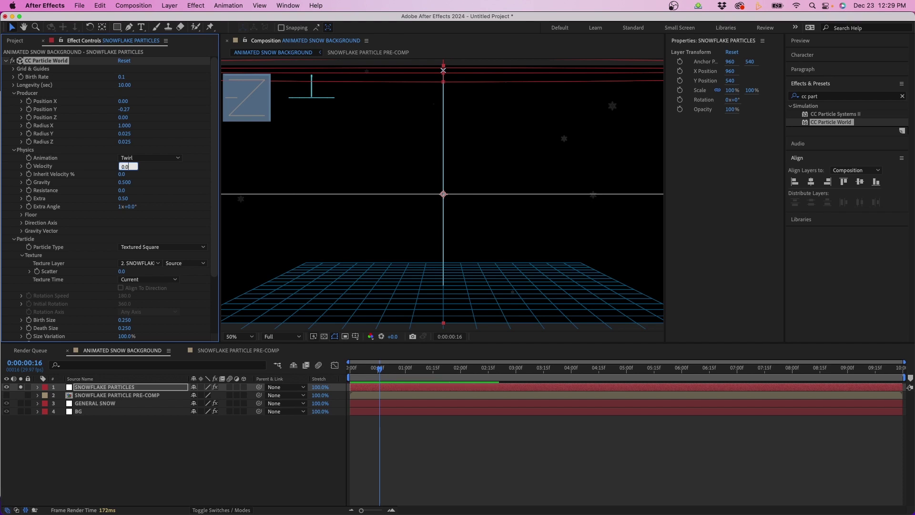
key("Return")
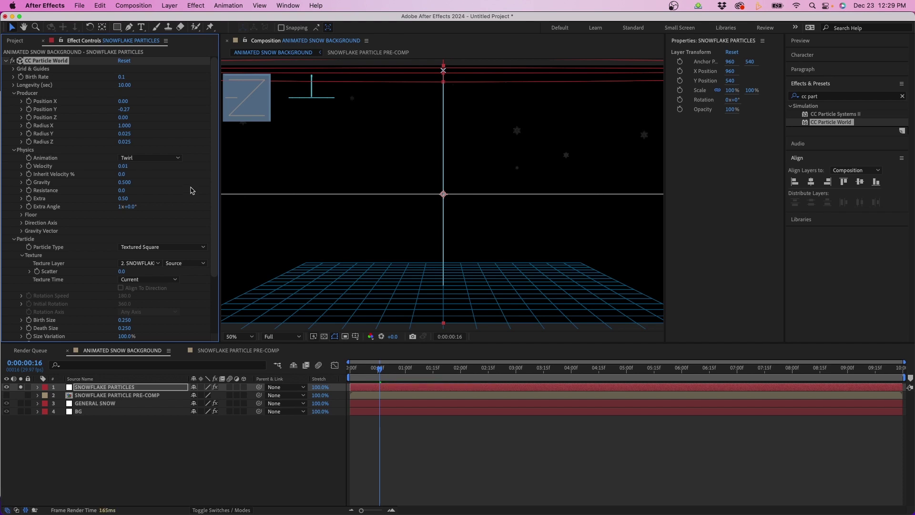
Set the particle physics gravity to 0.1 and resistance to 3, and check the falling snowflakes along the timeline
left_click(130, 182)
key("BackSpace")
key("Return")
left_click(122, 190)
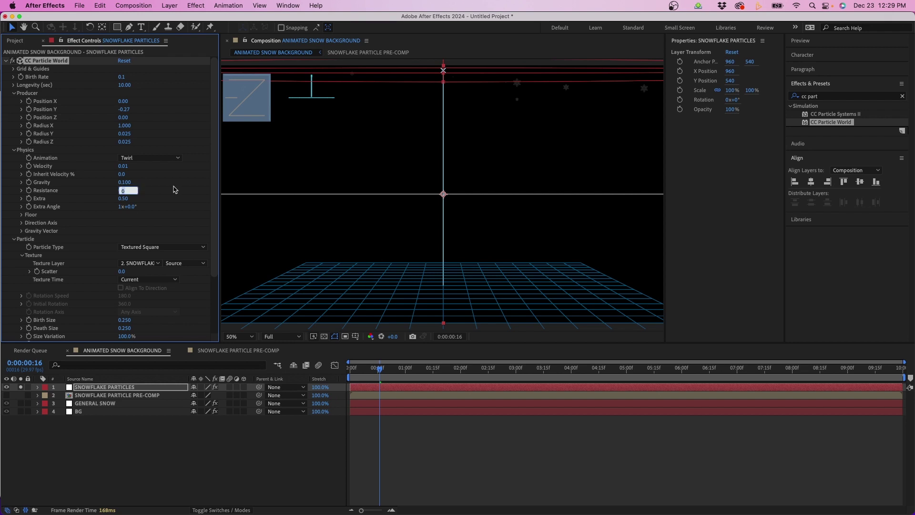
key("Return")
left_click_drag(394, 369, 616, 378)
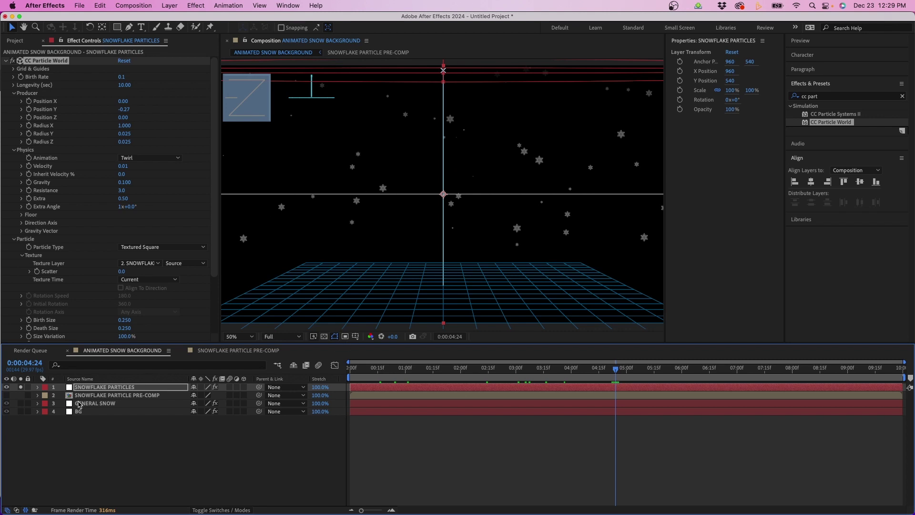
Set the gravity vector's Gravity X to 0.5 and check the sideways drift along the timeline
left_click(33, 230)
left_click(22, 231)
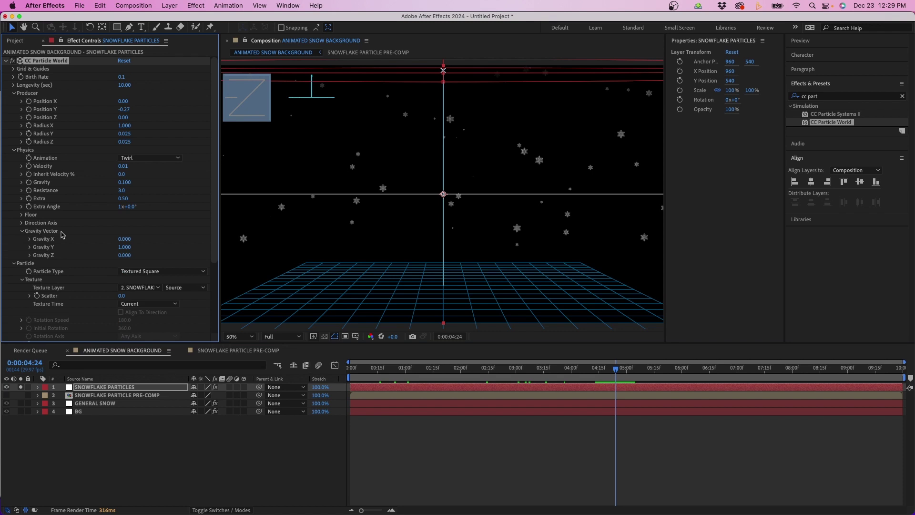
left_click(129, 238)
type(".5")
key("Return")
left_click_drag(455, 377, 715, 367)
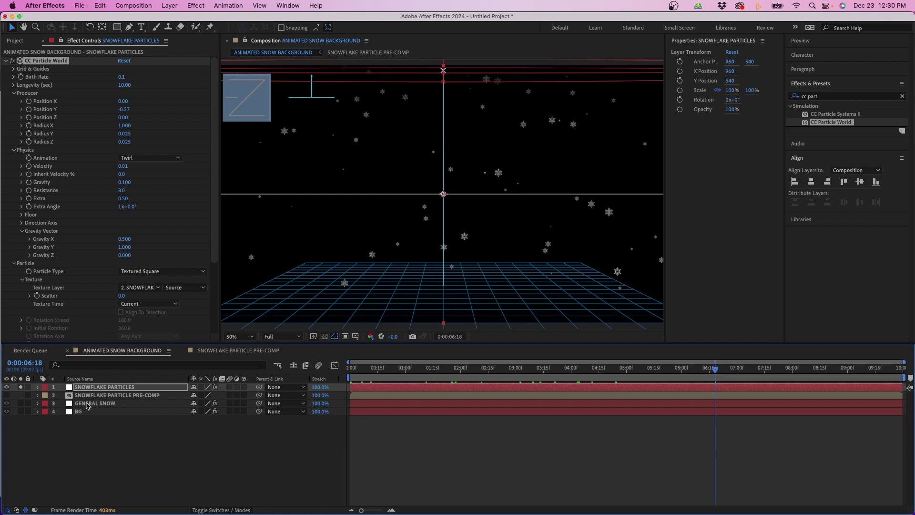
Turn off solo on the SNOWFLAKE PARTICLES layer and preview the full composition from the first frame
left_click(21, 387)
left_click(121, 471)
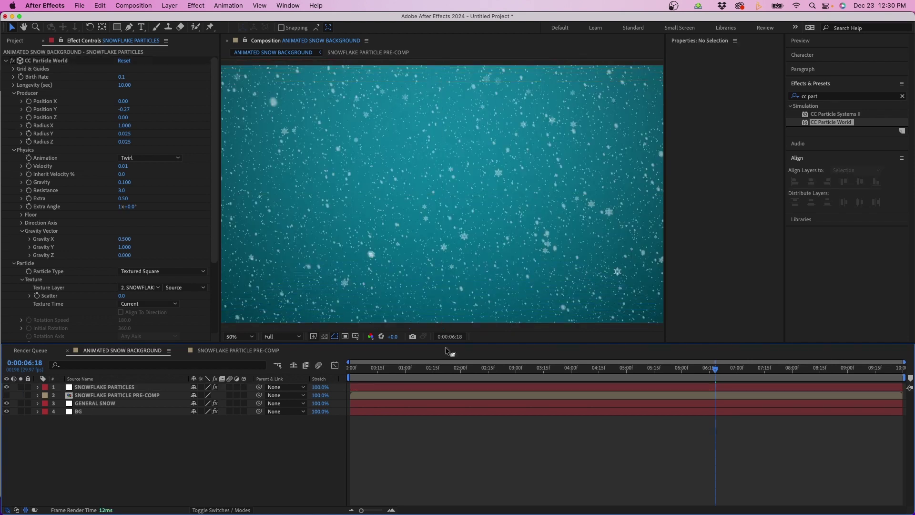
left_click_drag(541, 370, 328, 377)
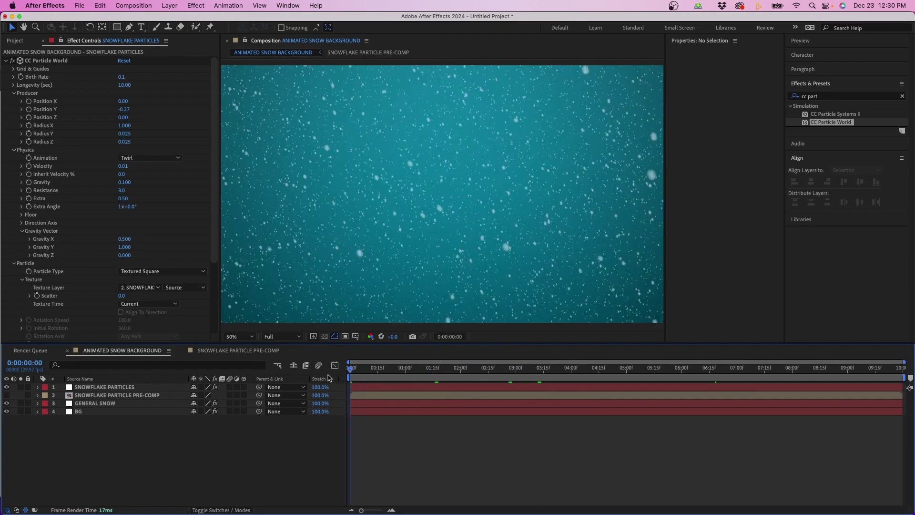
key("space")
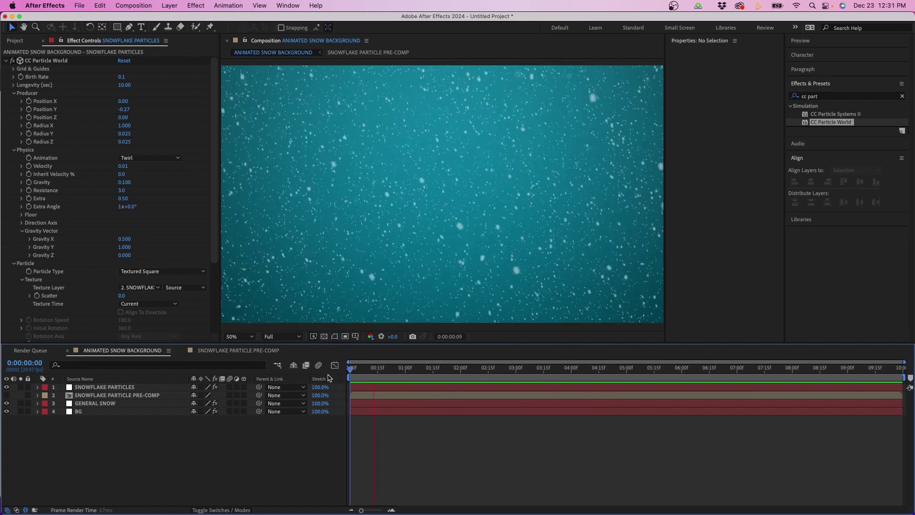